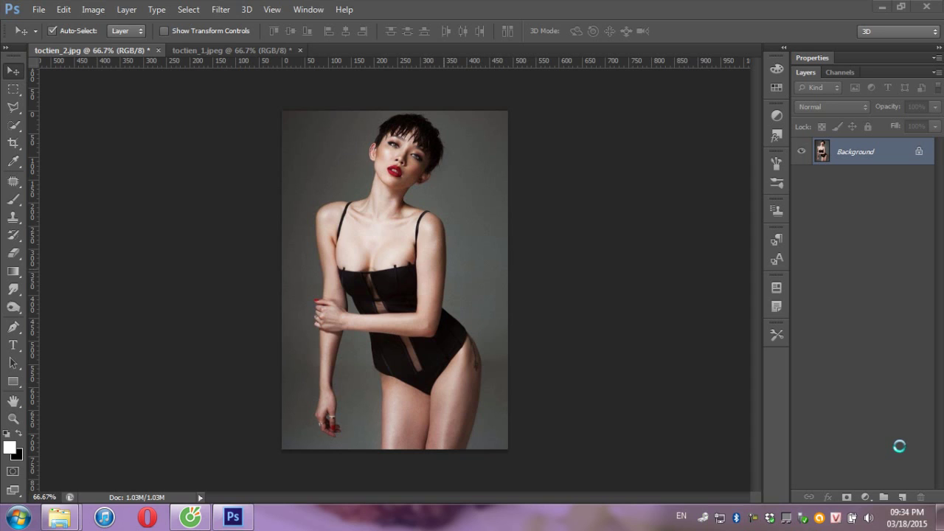
# - Glance at the Filter menu, then copy the portrait's Background to a new Layer 1 with Ctrl+J
pyautogui.click(221, 10)
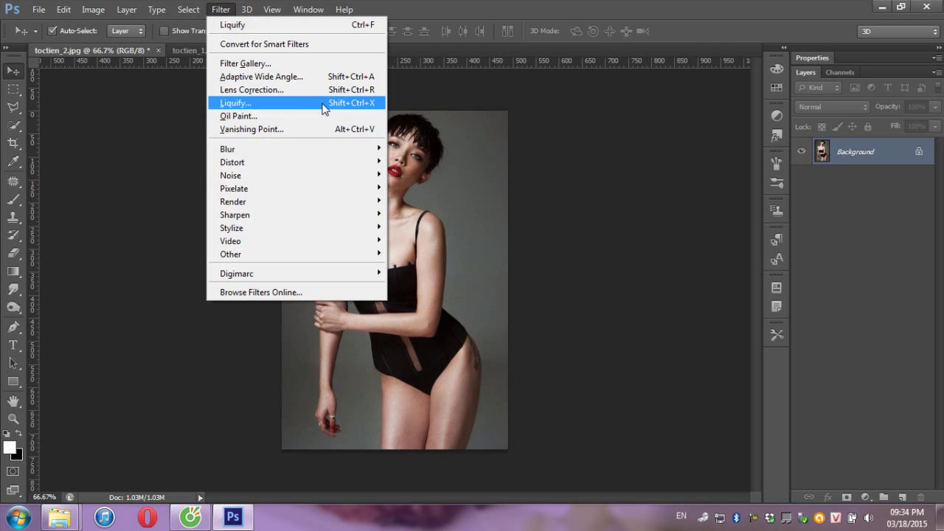
pyautogui.click(605, 201)
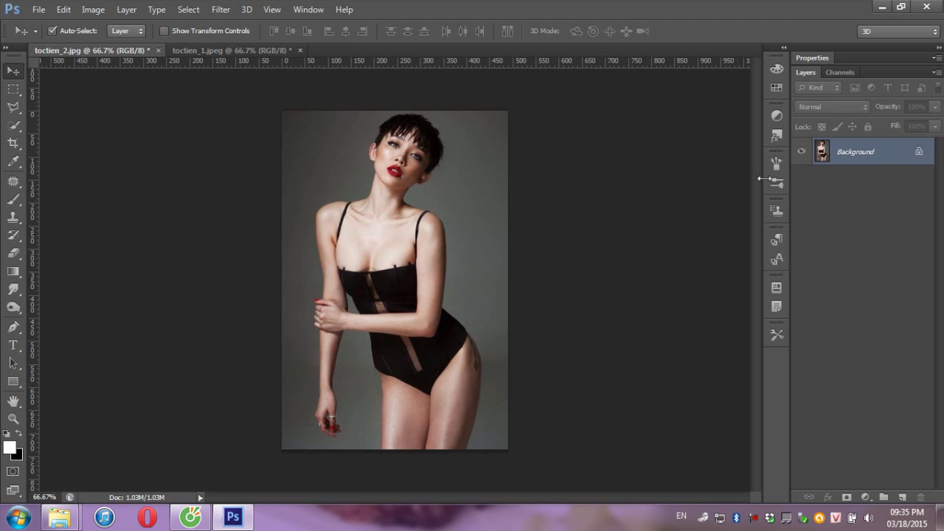
pyautogui.hotkey('ctrl', 'j')
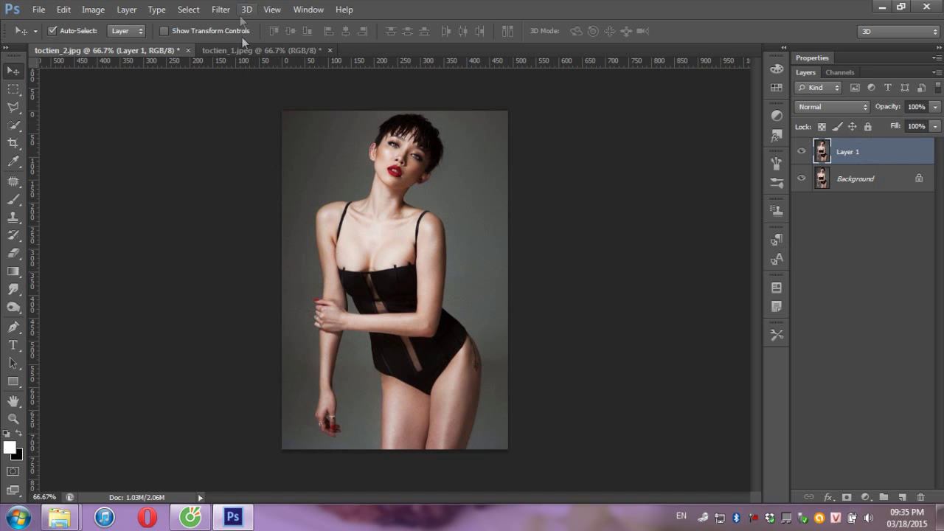
# - Launch Liquify on Layer 1, magnified to 200% and scrolled down to the hips and legs
pyautogui.click(217, 11)
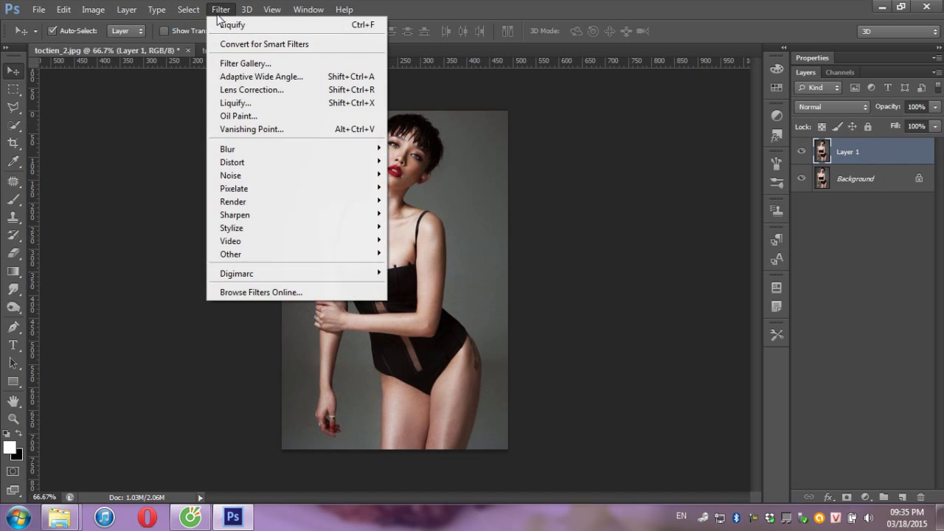
pyautogui.click(252, 104)
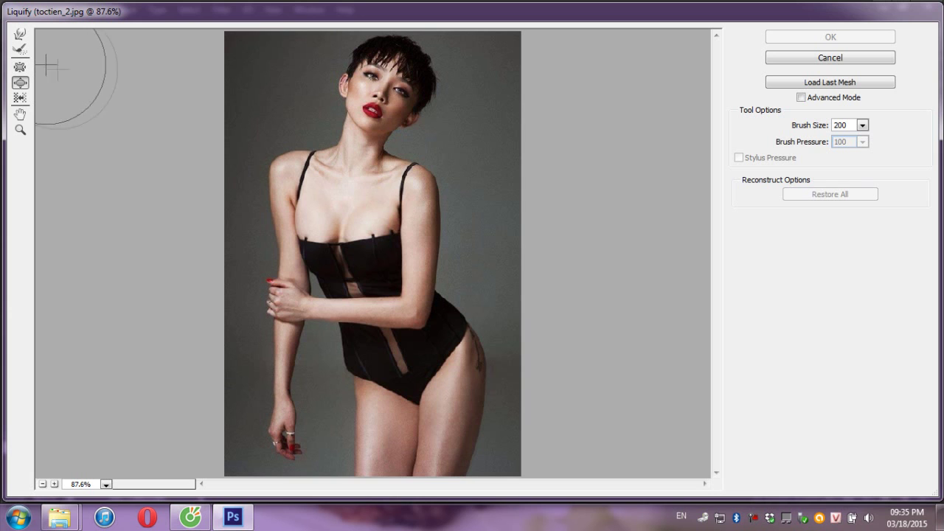
pyautogui.hotkey('ctrl', '+')
pyautogui.hotkey('ctrl', '+')
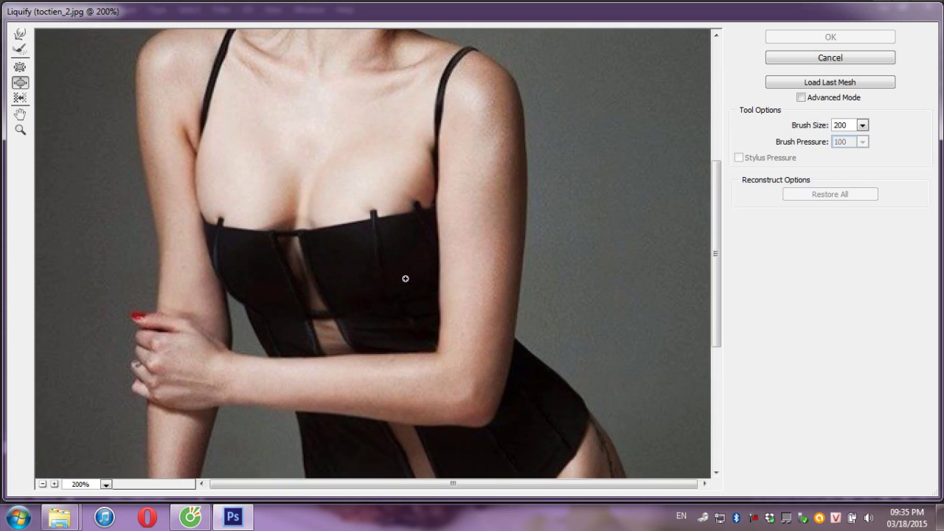
pyautogui.scroll(-5, 394, 254)
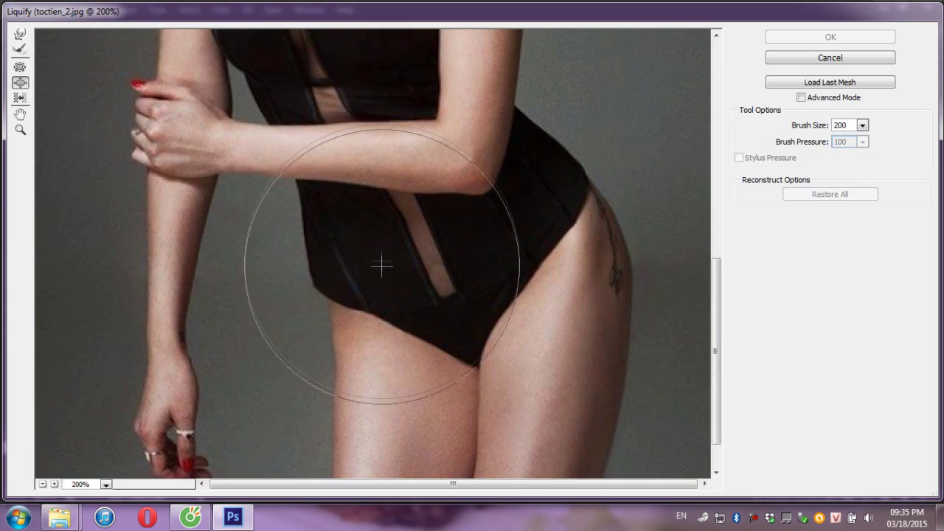
# - With a smaller Pucker brush, pinch in the waist, upper left thigh and right hip contour
pyautogui.click(21, 69)
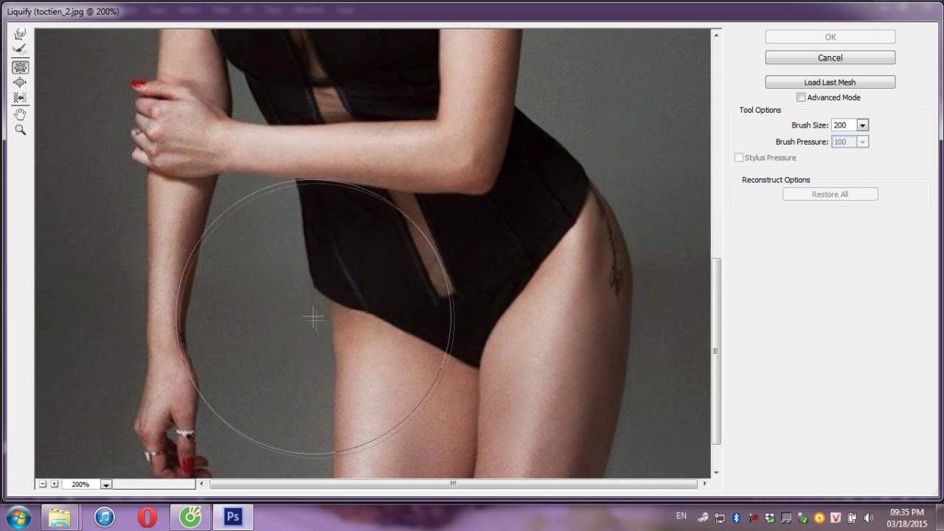
pyautogui.press('[')
pyautogui.press('[')
pyautogui.press('[')
pyautogui.press('[')
pyautogui.press('[')
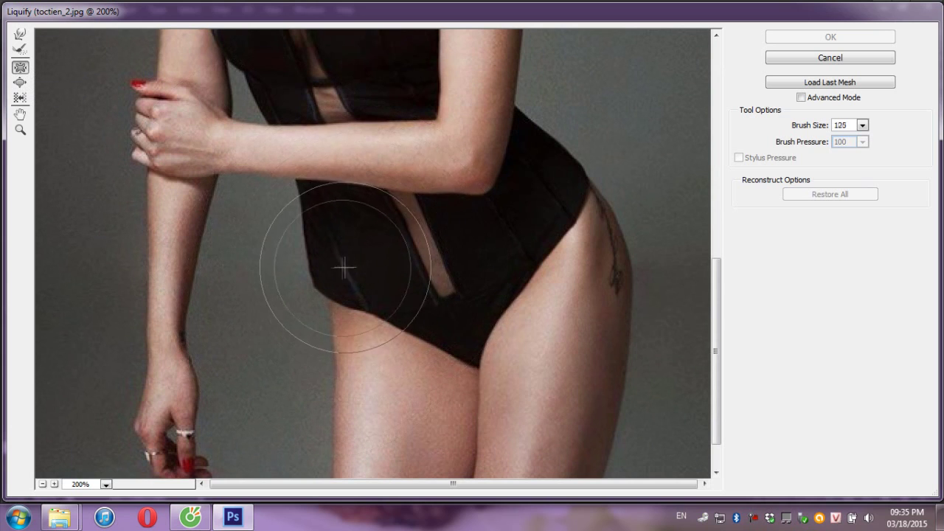
pyautogui.press('[')
pyautogui.press('[')
pyautogui.press('[')
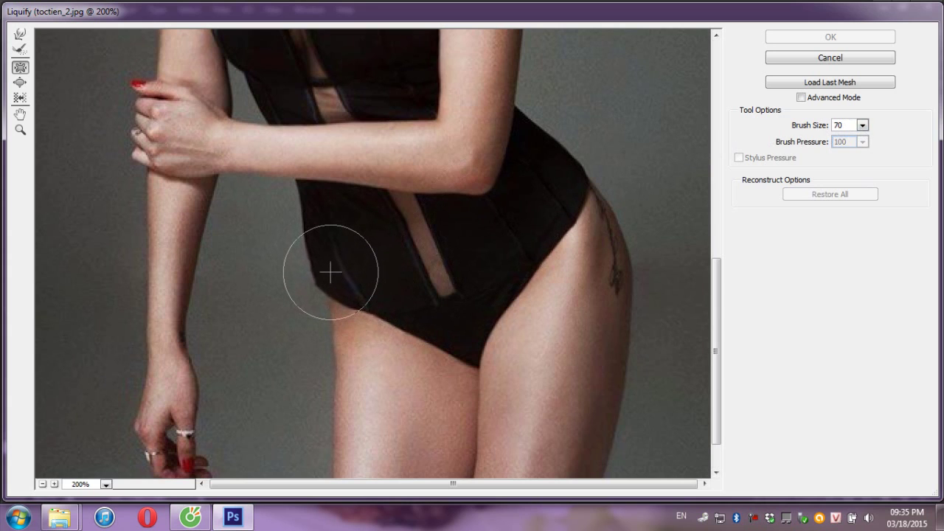
pyautogui.moveTo(332, 269)
pyautogui.mouseDown()
pyautogui.moveTo(325, 248)
pyautogui.moveTo(339, 276)
pyautogui.mouseUp()
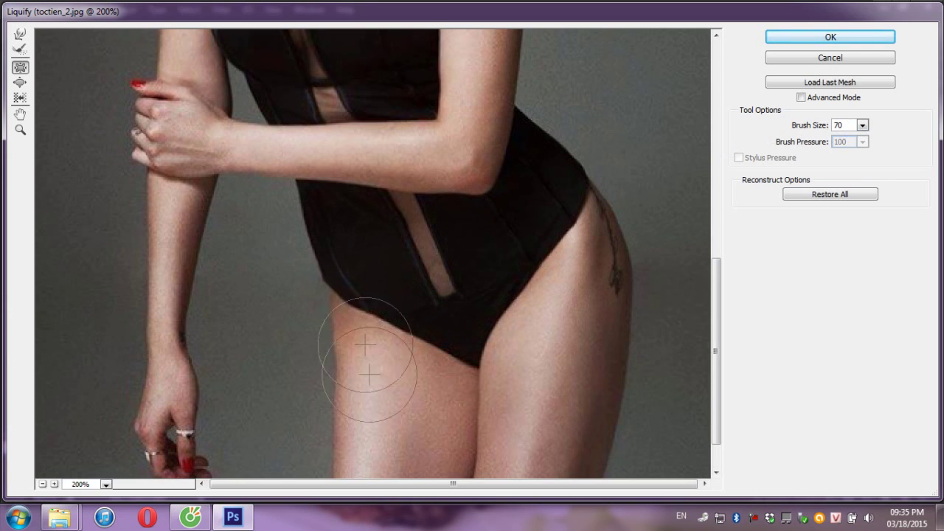
pyautogui.moveTo(339, 276); pyautogui.dragTo(379, 264)
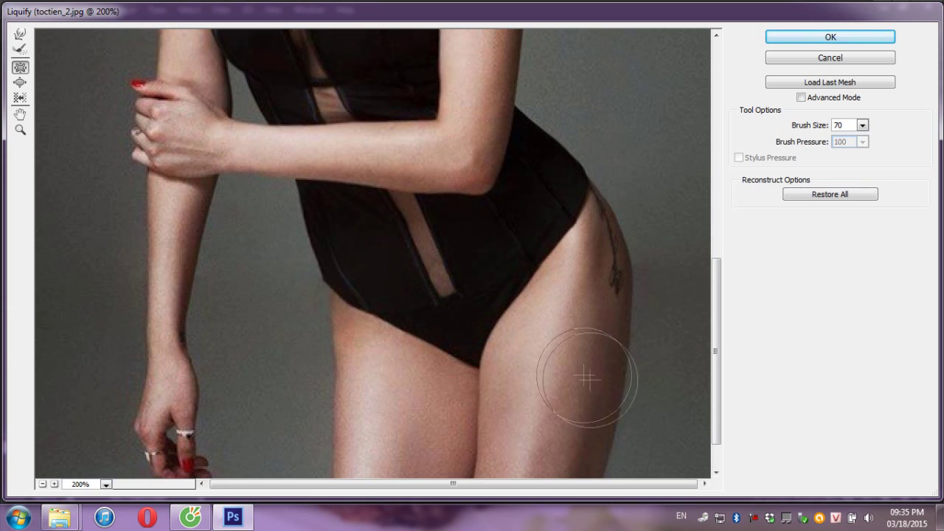
pyautogui.moveTo(595, 274); pyautogui.dragTo(600, 243)
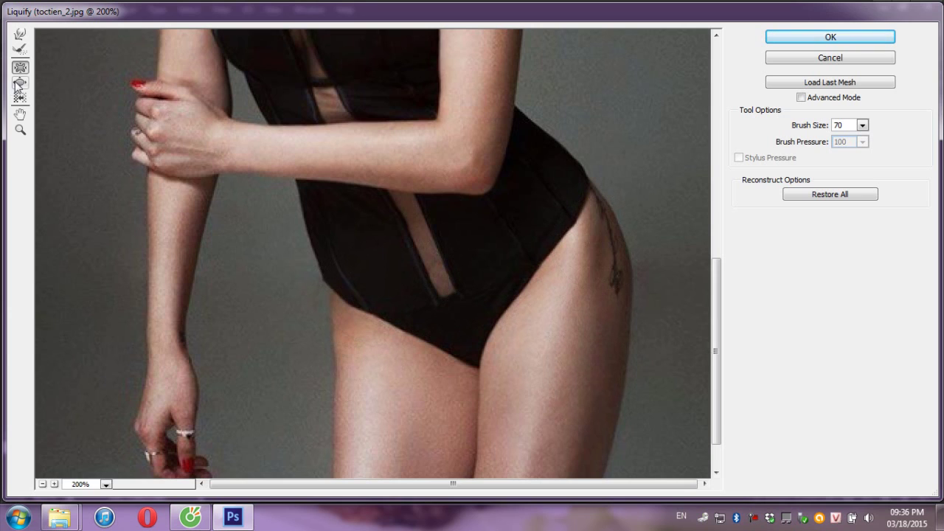
# - Bloat the hip around the tattoo outward with the brush enlarged to 150
pyautogui.click(20, 82)
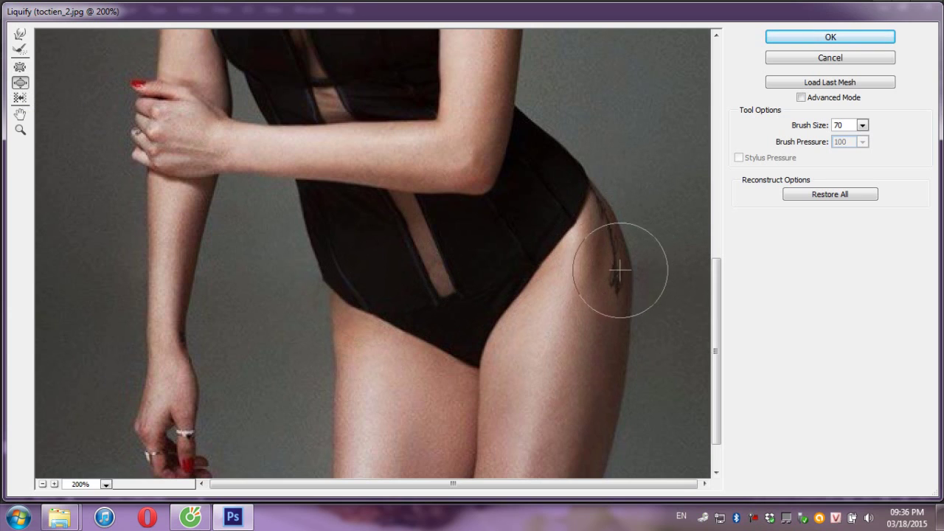
pyautogui.press(']')
pyautogui.press(']')
pyautogui.press(']')
pyautogui.press(']')
pyautogui.press(']')
pyautogui.press(']')
pyautogui.press(']')
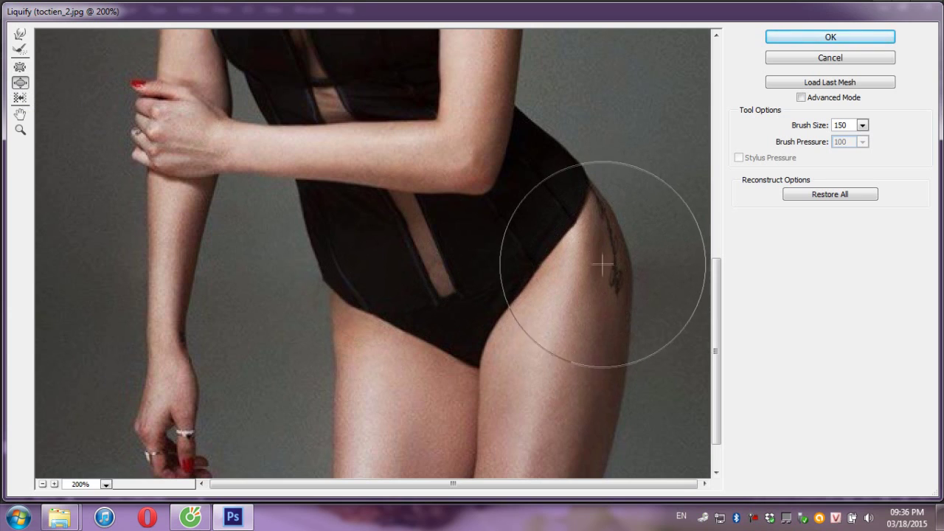
pyautogui.moveTo(604, 257); pyautogui.dragTo(610, 263)
pyautogui.moveTo(612, 306)
pyautogui.mouseDown()
pyautogui.moveTo(596, 234)
pyautogui.moveTo(611, 301)
pyautogui.mouseUp()
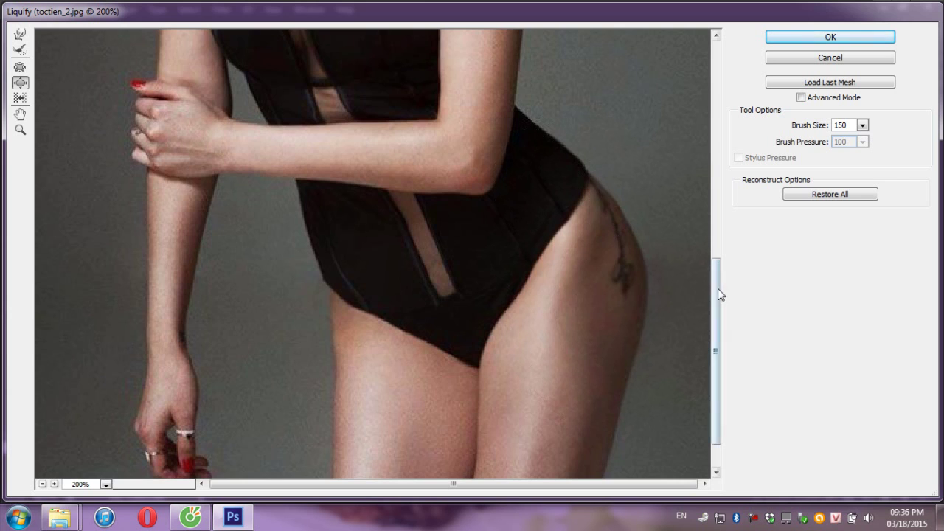
pyautogui.moveTo(715, 289); pyautogui.dragTo(715, 170)
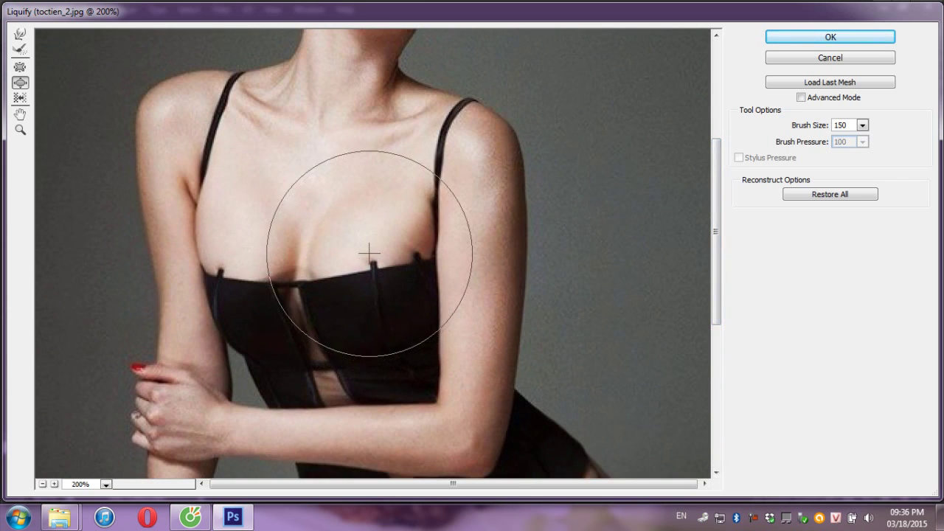
# - Bulge out the chest and left breast, then scroll up toward the face
pyautogui.click(369, 253)
pyautogui.moveTo(369, 253); pyautogui.dragTo(243, 252)
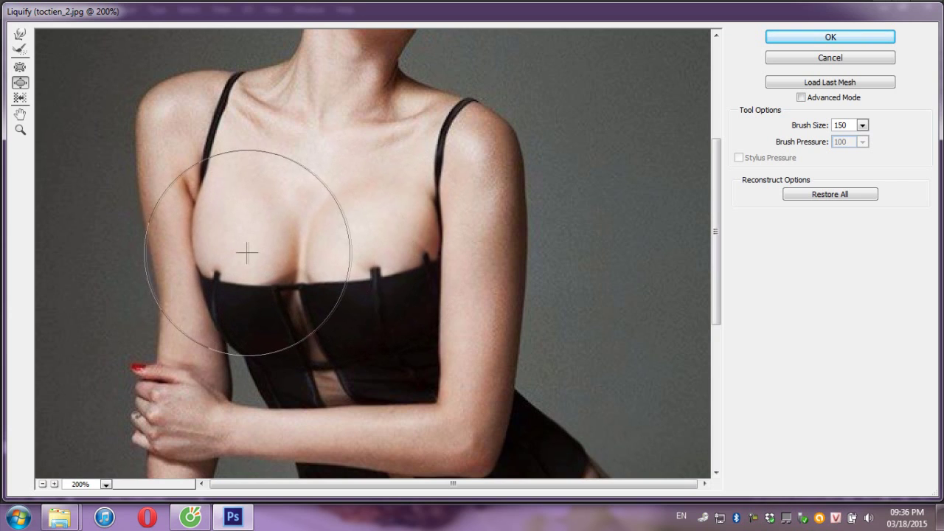
pyautogui.moveTo(243, 253); pyautogui.dragTo(342, 243)
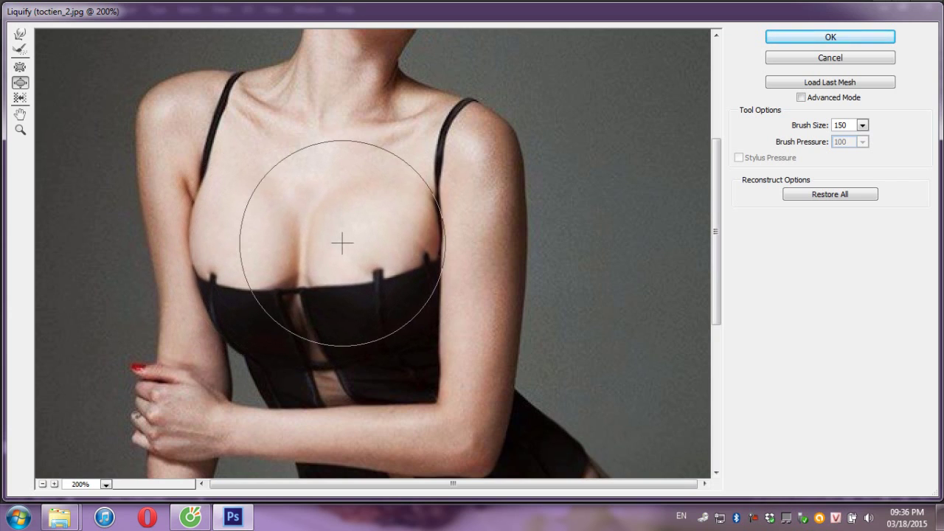
pyautogui.scroll(1, 531, 302)
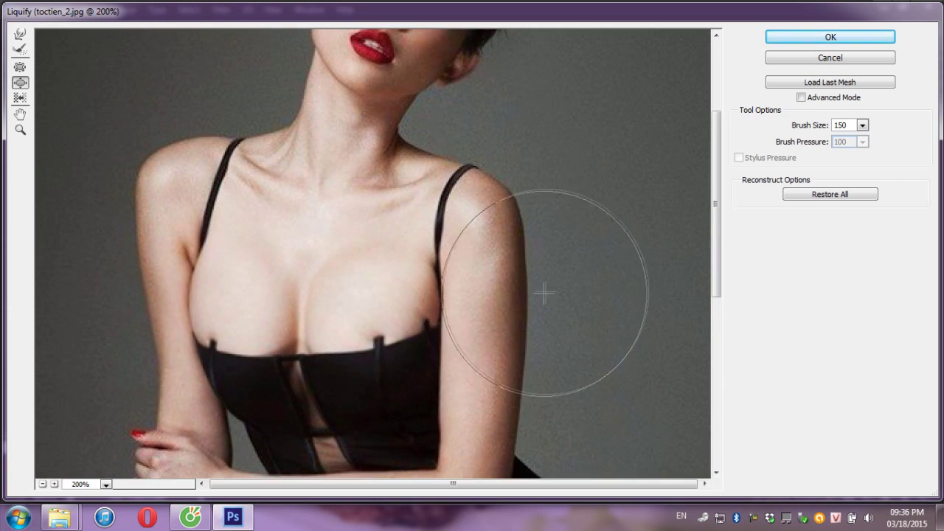
pyautogui.scroll(2, 544, 292)
pyautogui.scroll(1, 543, 317)
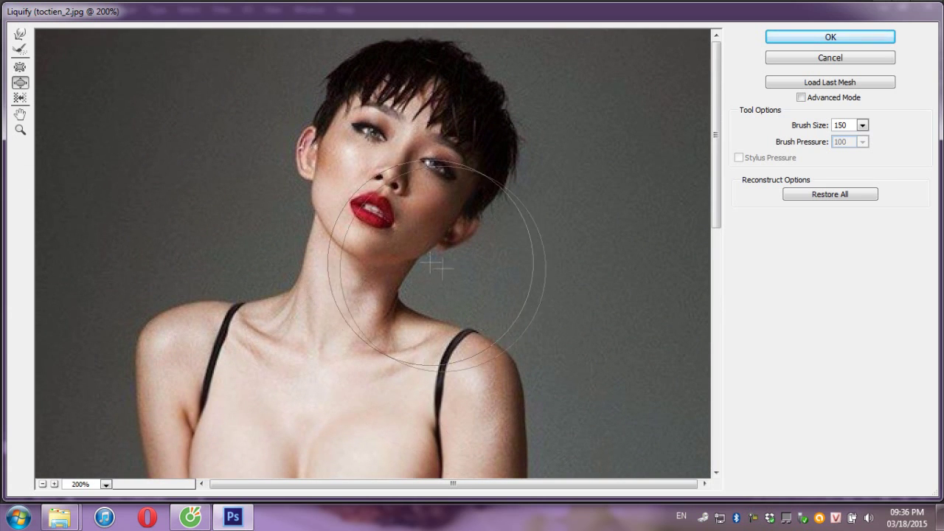
# - Shrink the brush to 35 and pucker the left jawline and cheek inward
pyautogui.press('[')
pyautogui.press('[')
pyautogui.press('[')
pyautogui.press('[')
pyautogui.press('[')
pyautogui.press('[')
pyautogui.press('[')
pyautogui.press('[')
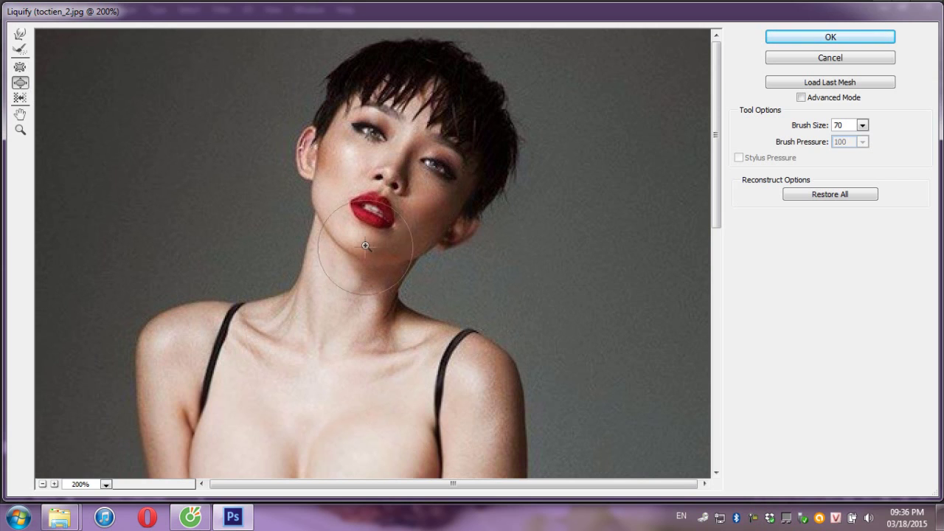
pyautogui.press('[')
pyautogui.press('[')
pyautogui.press('[')
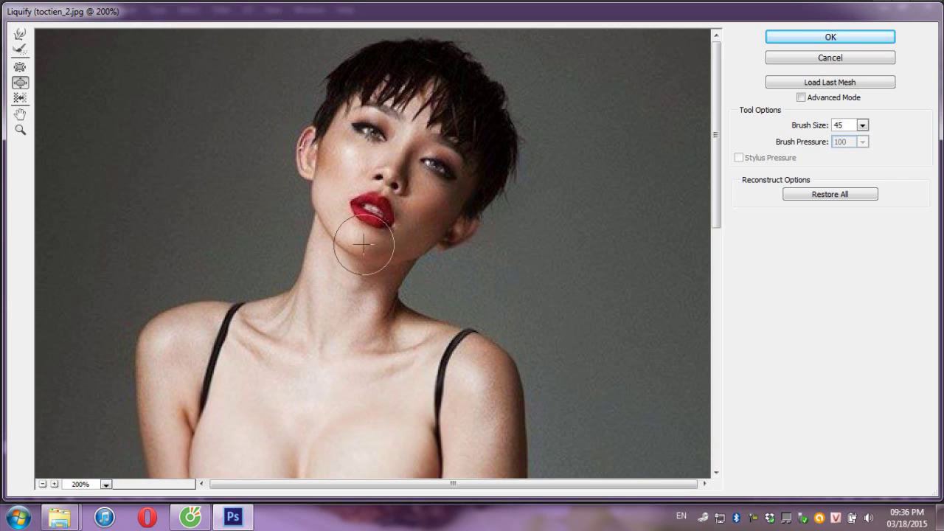
pyautogui.press('[')
pyautogui.press('[')
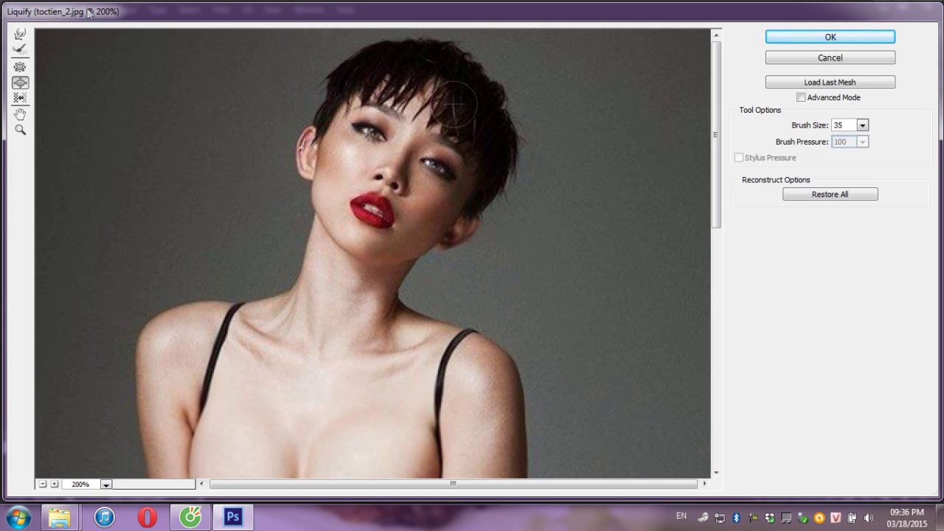
pyautogui.click(20, 67)
pyautogui.moveTo(381, 261)
pyautogui.mouseDown()
pyautogui.moveTo(312, 204)
pyautogui.moveTo(320, 200)
pyautogui.moveTo(384, 252)
pyautogui.moveTo(419, 249)
pyautogui.mouseUp()
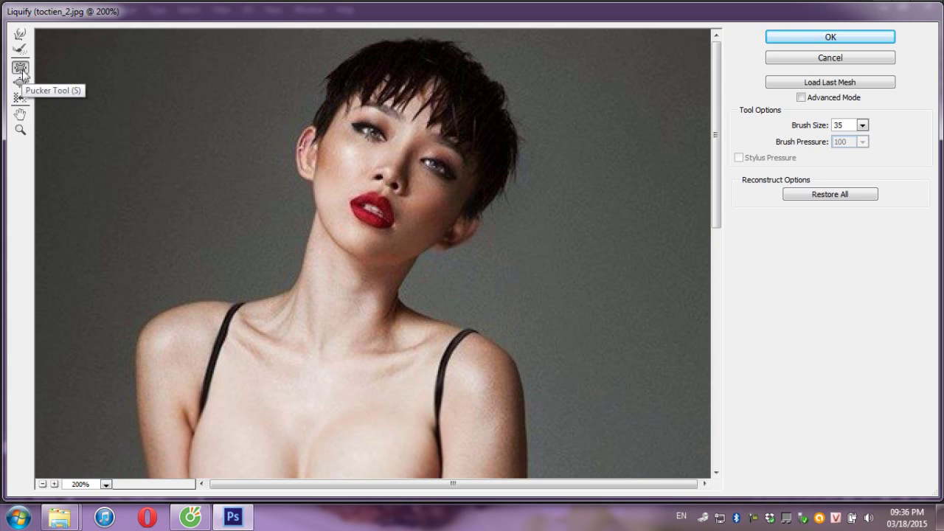
# - Apply the Liquify edits and toggle Layer 1's visibility to compare before and after
pyautogui.click(864, 39)
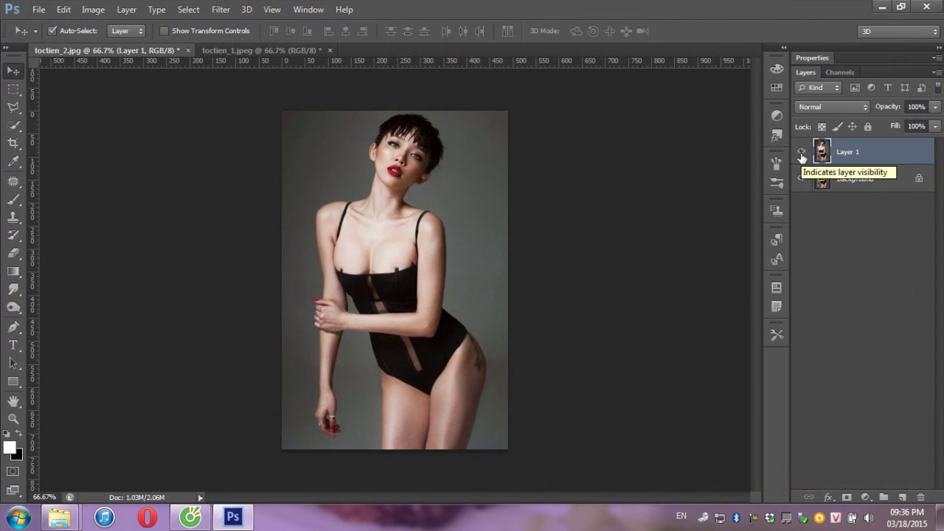
pyautogui.click(801, 153)
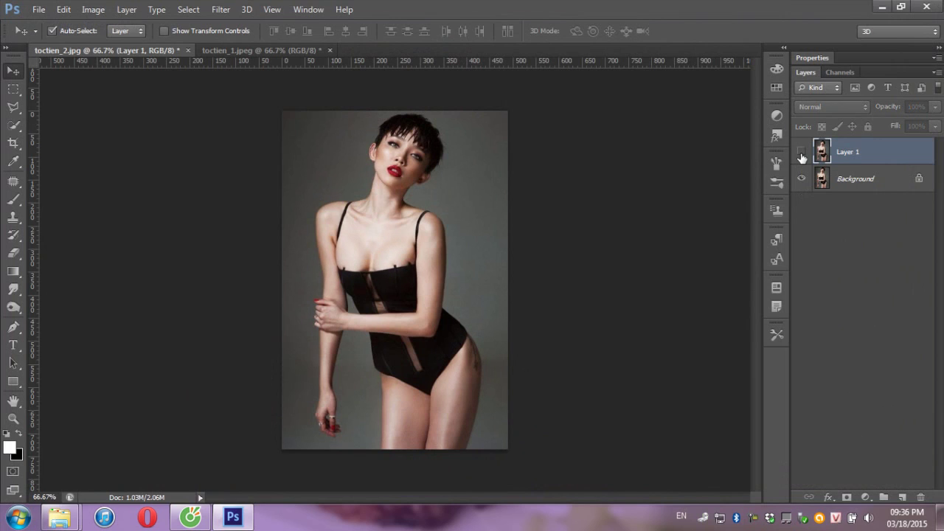
pyautogui.click(801, 154)
pyautogui.click(801, 153)
pyautogui.click(801, 154)
pyautogui.click(802, 154)
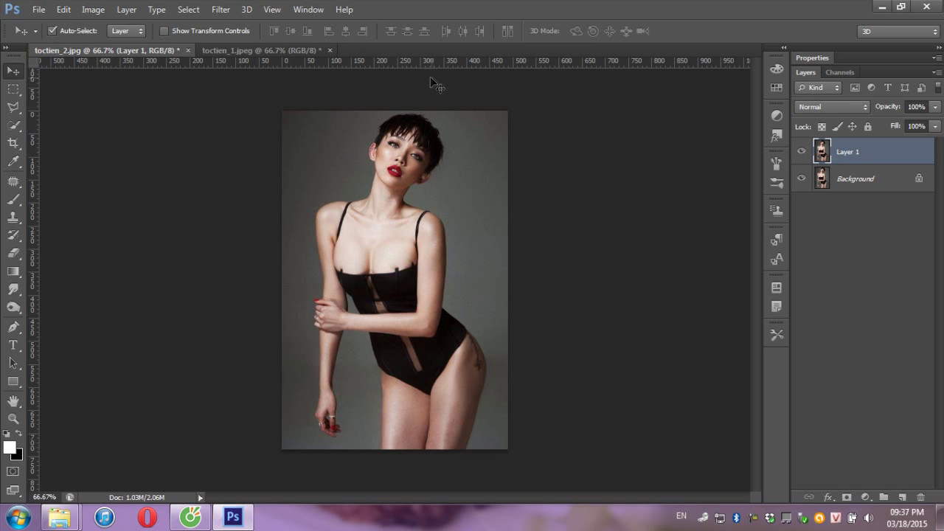
# - On toctien_1.jpeg, duplicate the Background to Layer 1, zoom to 100%, and launch Liquify
pyautogui.click(257, 51)
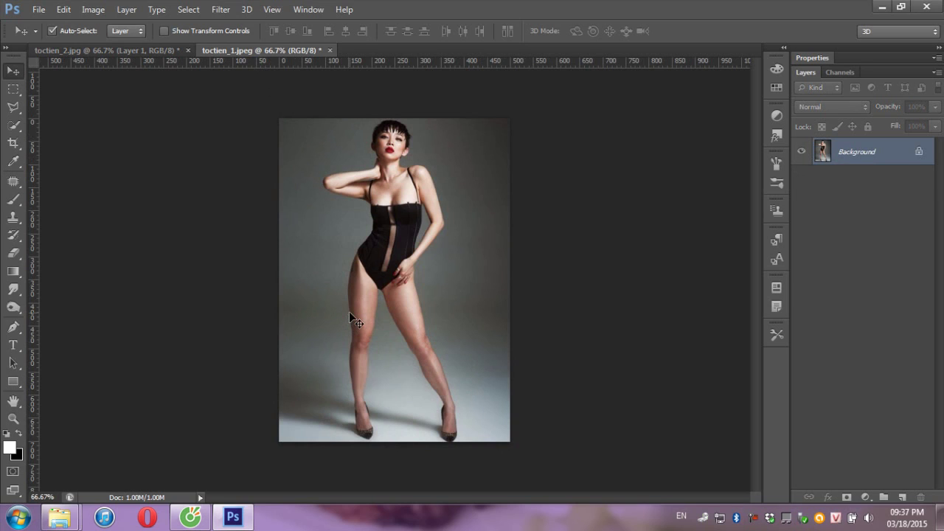
pyautogui.hotkey('ctrl', 'j')
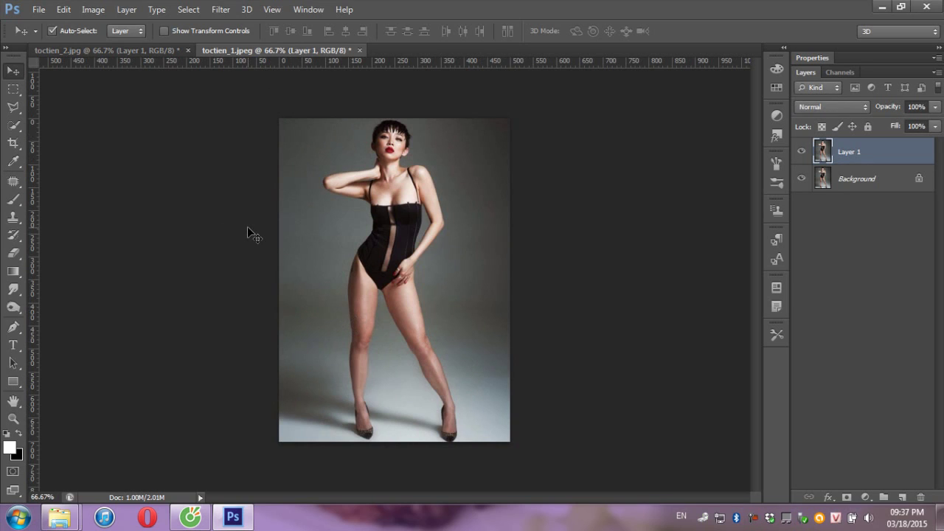
pyautogui.hotkey('ctrl', '+')
pyautogui.hotkey('ctrl', '+')
pyautogui.hotkey('ctrl', '-')
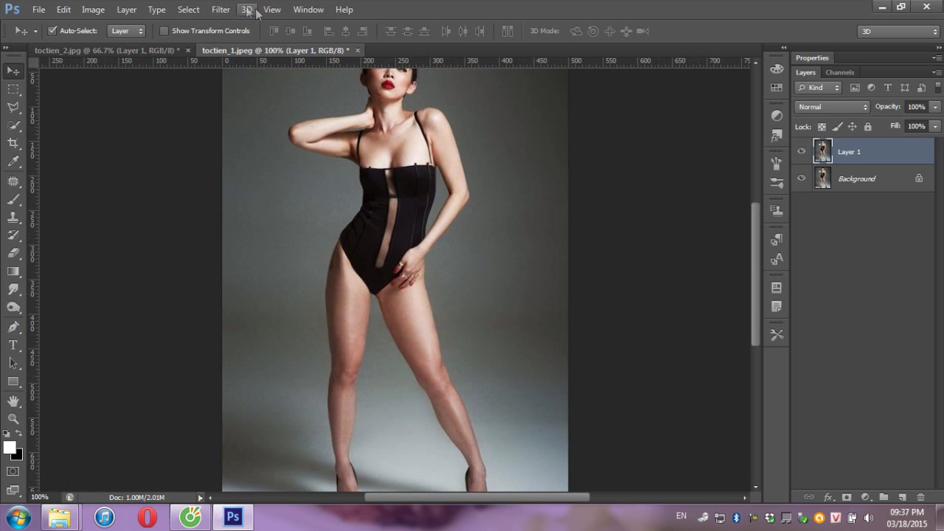
pyautogui.click(221, 10)
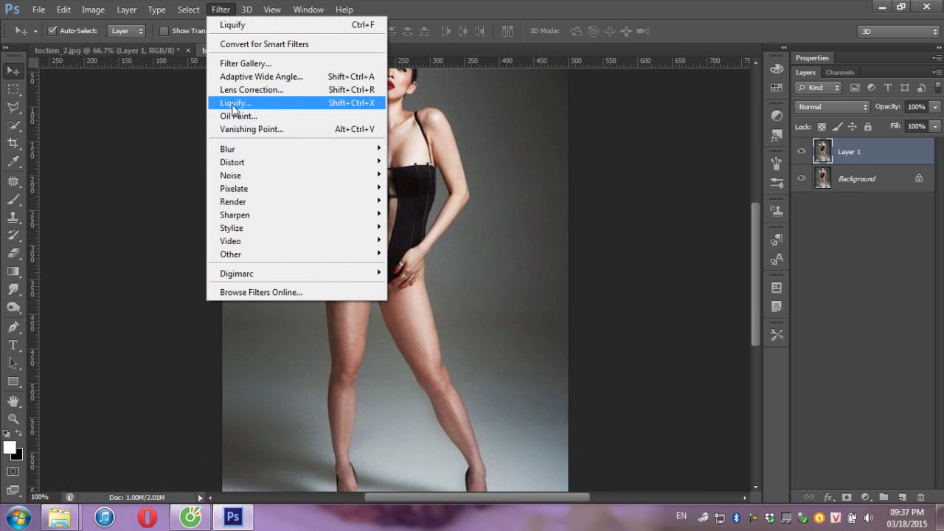
pyautogui.click(233, 105)
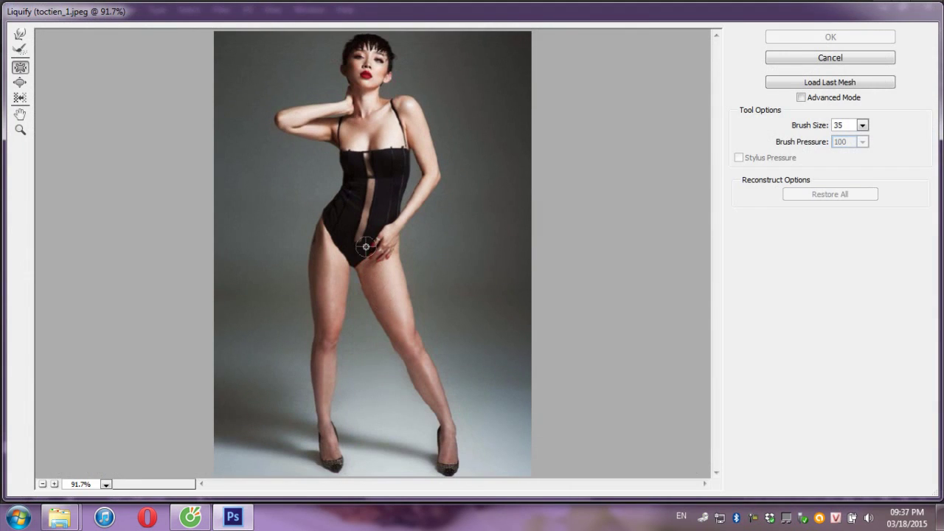
# - Zoom in and reshape the left hip and bodysuit edge with an 80-size Bloat brush
pyautogui.hotkey('ctrl', '+')
pyautogui.hotkey('ctrl', '+')
pyautogui.hotkey('ctrl', '+')
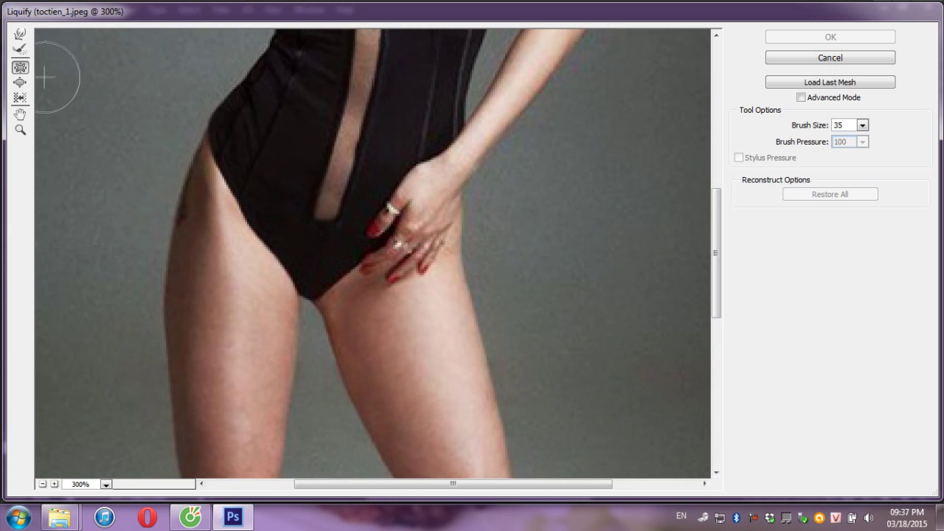
pyautogui.click(20, 81)
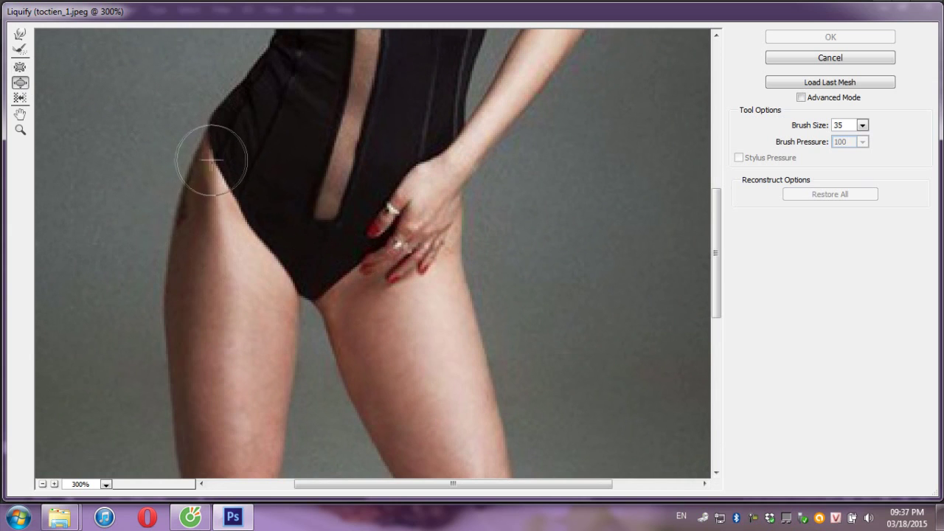
pyautogui.press(']')
pyautogui.press(']')
pyautogui.press(']')
pyautogui.press(']')
pyautogui.press(']')
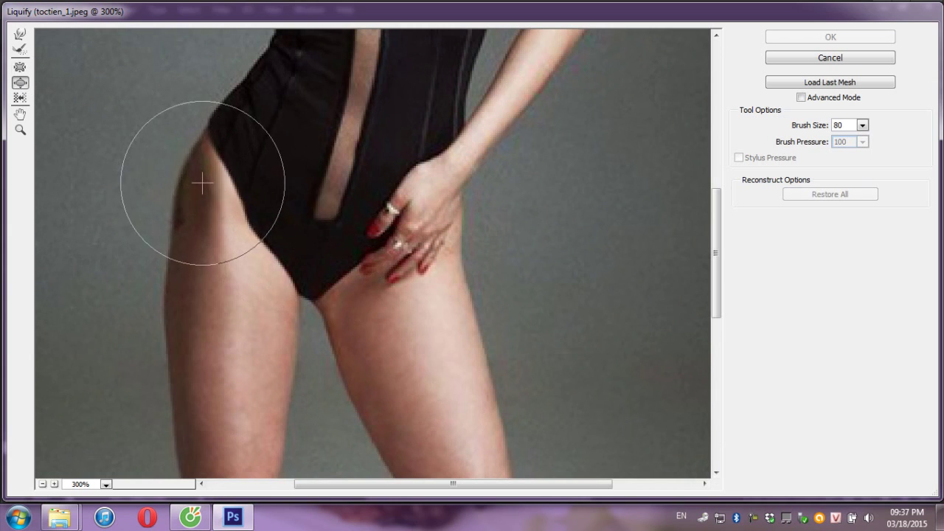
pyautogui.moveTo(202, 183)
pyautogui.mouseDown()
pyautogui.moveTo(187, 249)
pyautogui.moveTo(246, 291)
pyautogui.mouseUp()
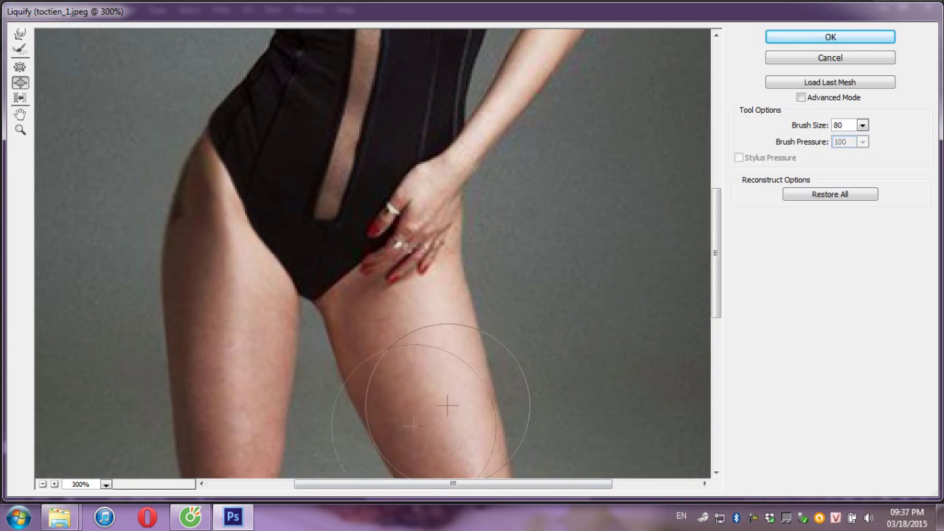
pyautogui.moveTo(715, 282); pyautogui.dragTo(726, 320)
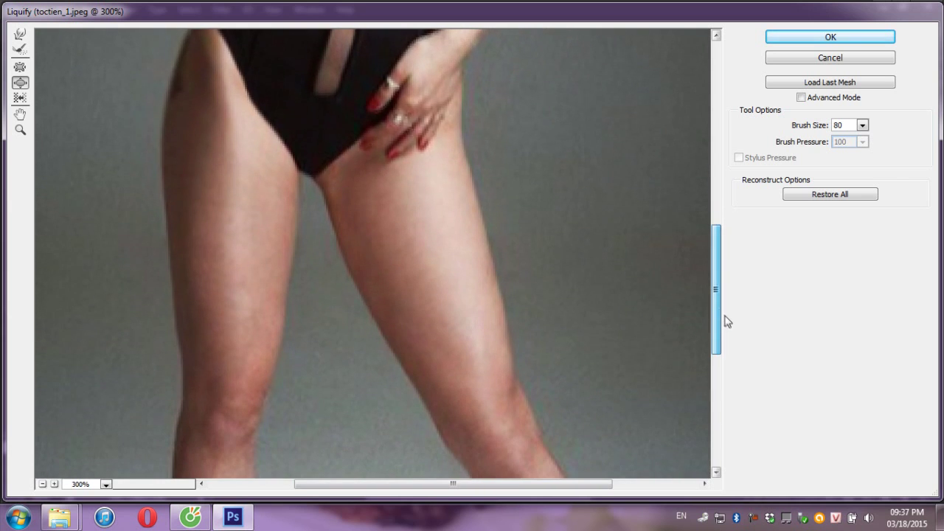
# - Pucker the left thigh's outer edge inward with the brush settled at 70
pyautogui.click(20, 67)
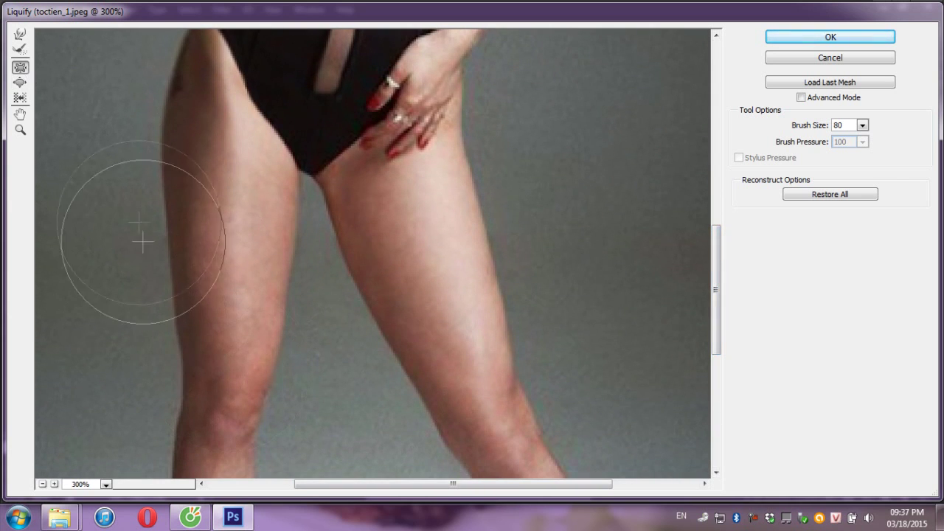
pyautogui.click(191, 219)
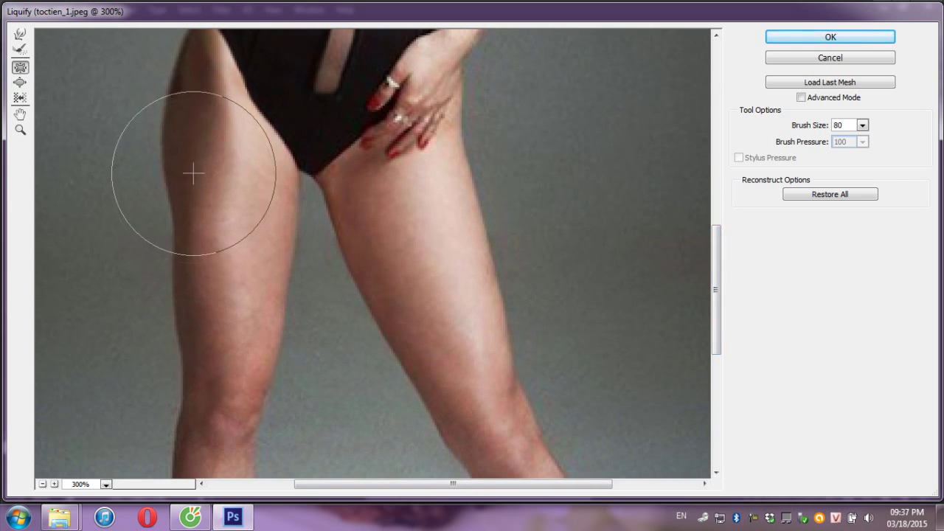
pyautogui.moveTo(193, 174); pyautogui.dragTo(216, 230)
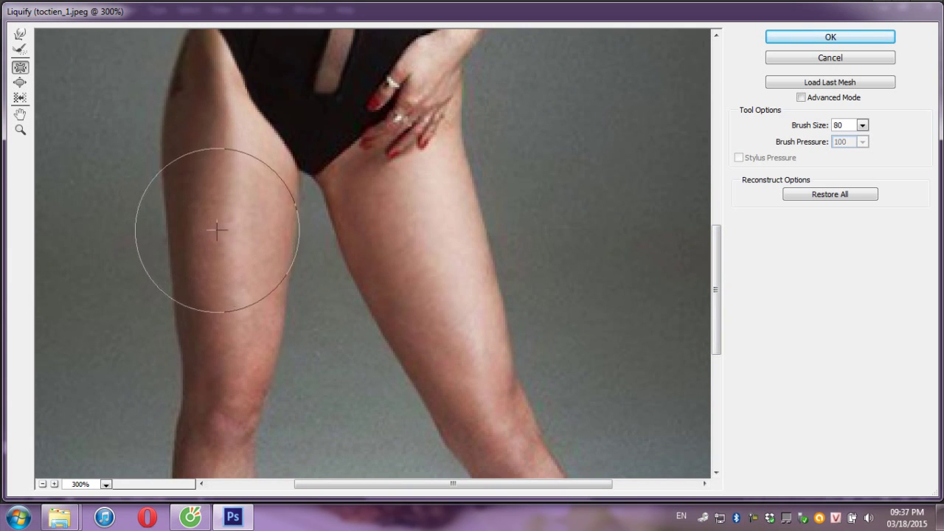
pyautogui.press(']')
pyautogui.press(']')
pyautogui.press(']')
pyautogui.press('[')
pyautogui.press('[')
pyautogui.press('[')
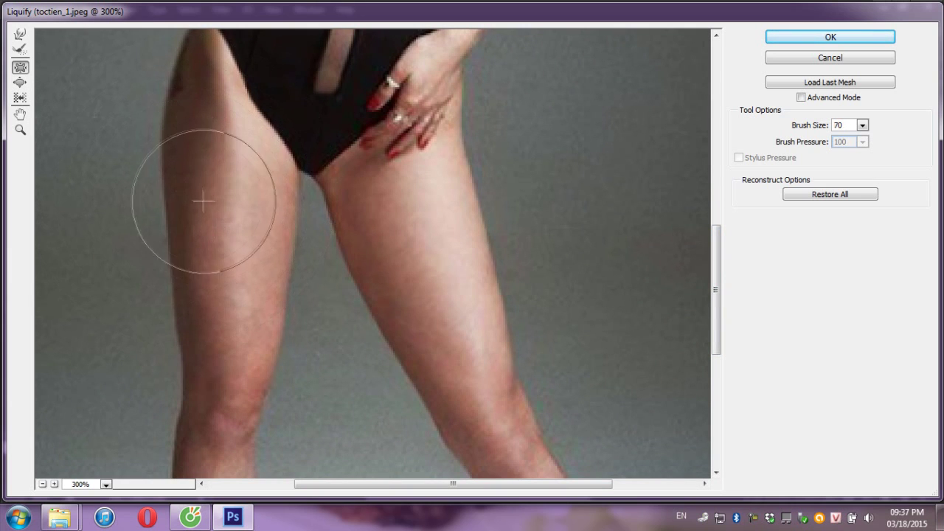
pyautogui.press('[')
pyautogui.press('[')
pyautogui.press('[')
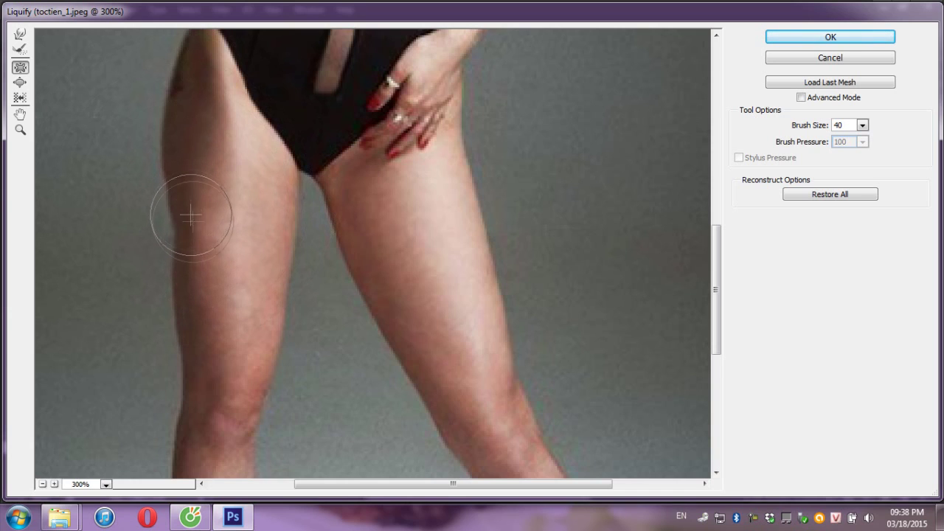
pyautogui.moveTo(190, 216); pyautogui.dragTo(193, 219)
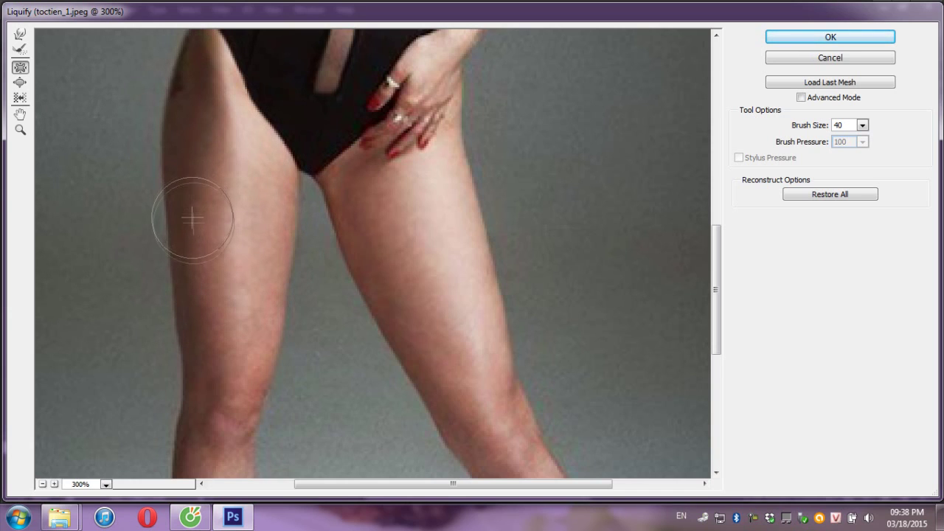
# - At brush size 60, slim the left thigh's upper, lower and inner edges and the other thigh's outer edge
pyautogui.press(']')
pyautogui.press(']')
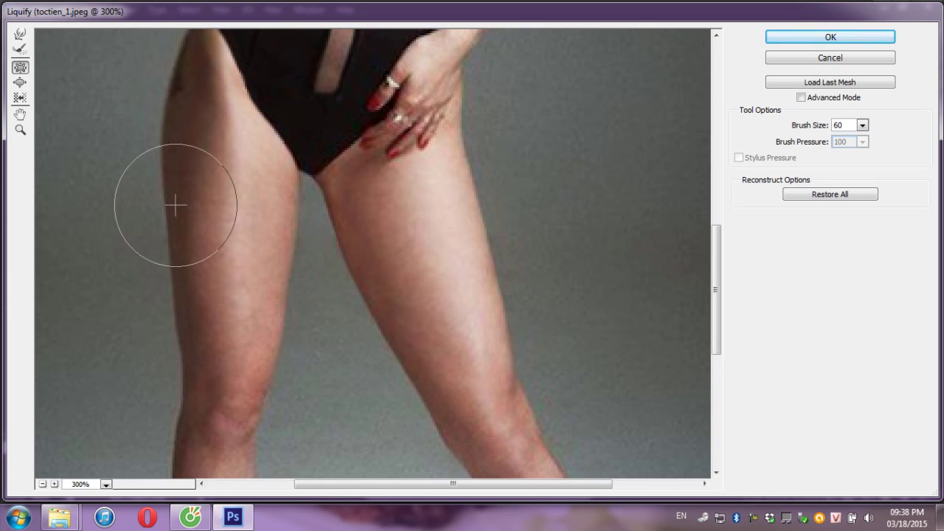
pyautogui.moveTo(175, 206); pyautogui.dragTo(175, 158)
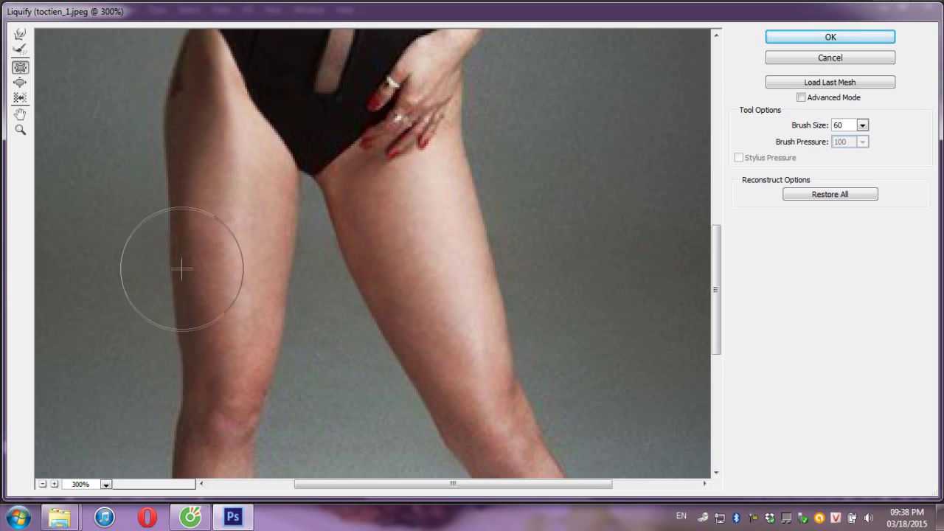
pyautogui.moveTo(181, 269); pyautogui.dragTo(185, 253)
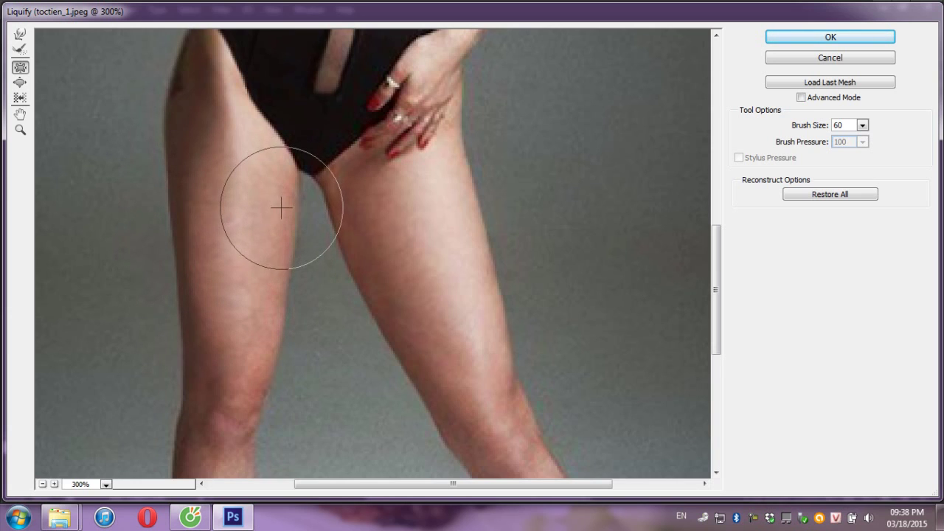
pyautogui.moveTo(281, 208)
pyautogui.mouseDown()
pyautogui.moveTo(261, 332)
pyautogui.moveTo(271, 240)
pyautogui.mouseUp()
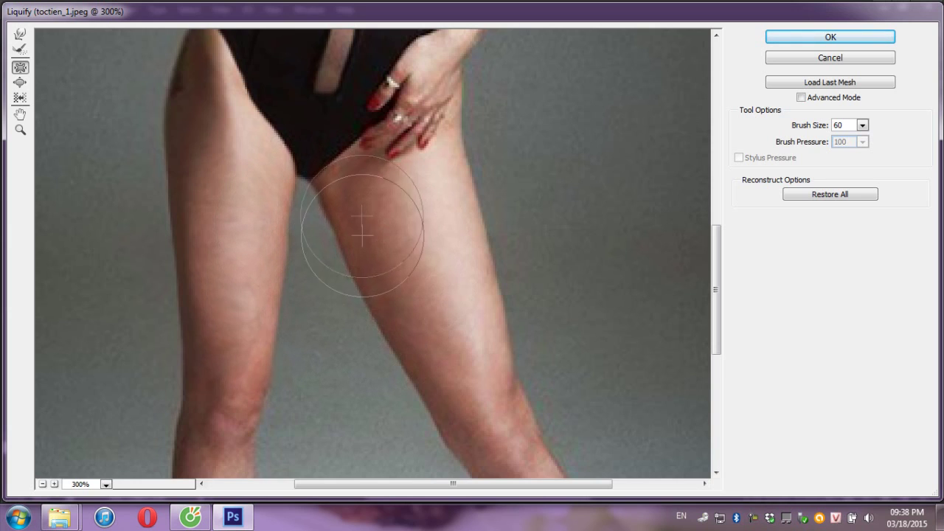
pyautogui.moveTo(467, 261); pyautogui.dragTo(453, 178)
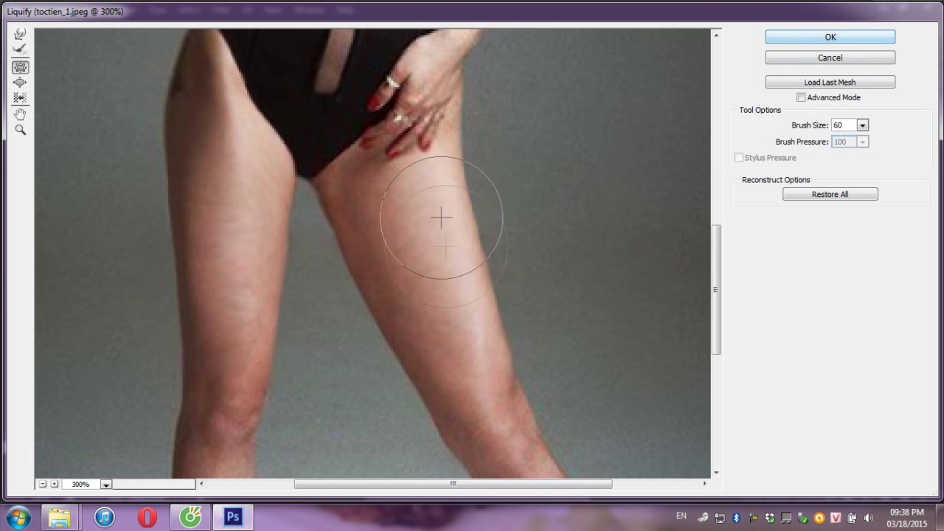
pyautogui.moveTo(718, 299); pyautogui.dragTo(715, 125)
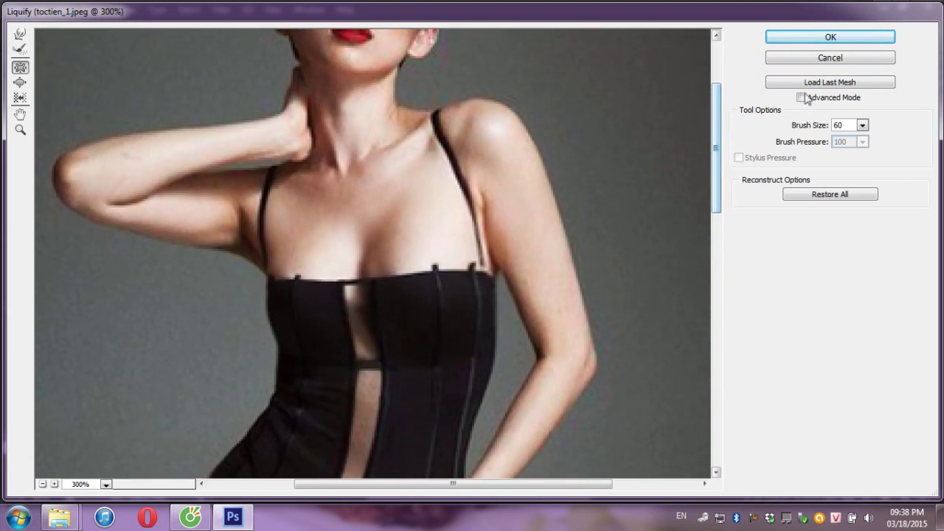
# - Bloat the chest at the neckline and both breasts larger
pyautogui.click(800, 98)
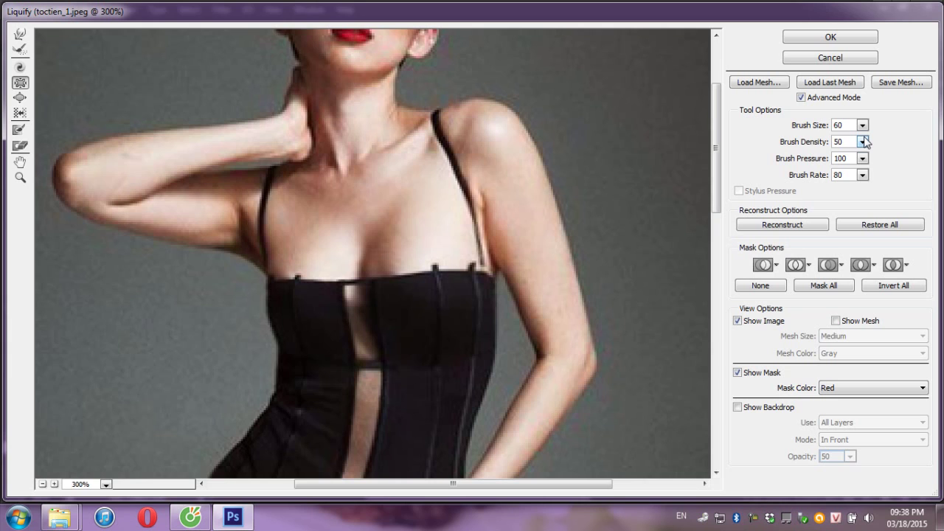
pyautogui.click(801, 98)
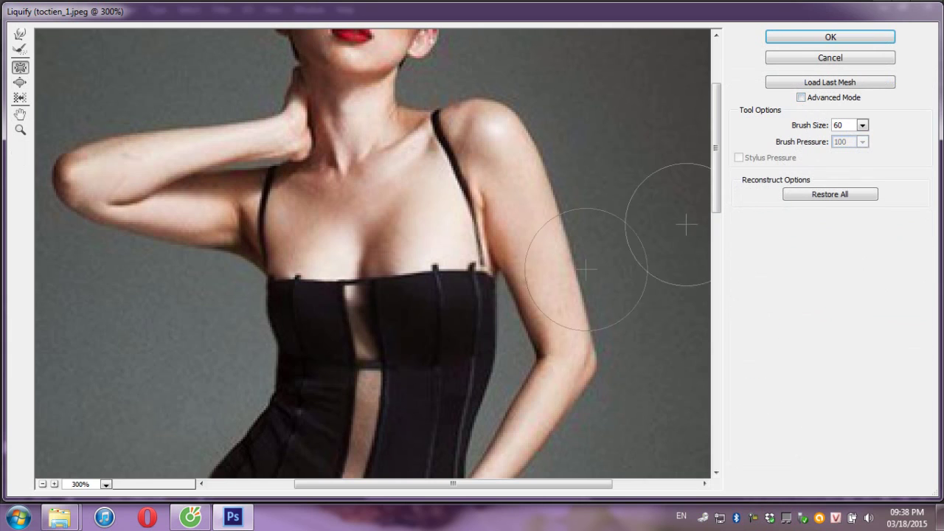
pyautogui.click(20, 82)
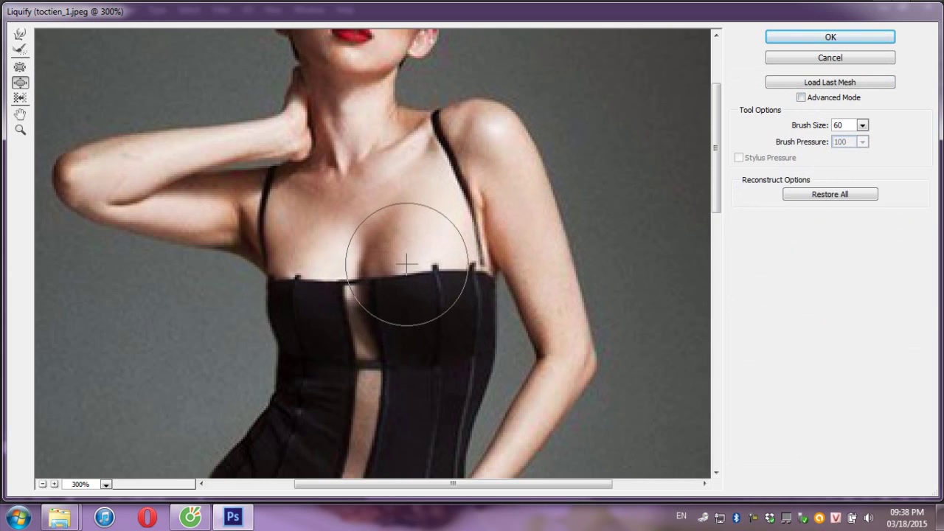
pyautogui.moveTo(401, 259); pyautogui.dragTo(421, 246)
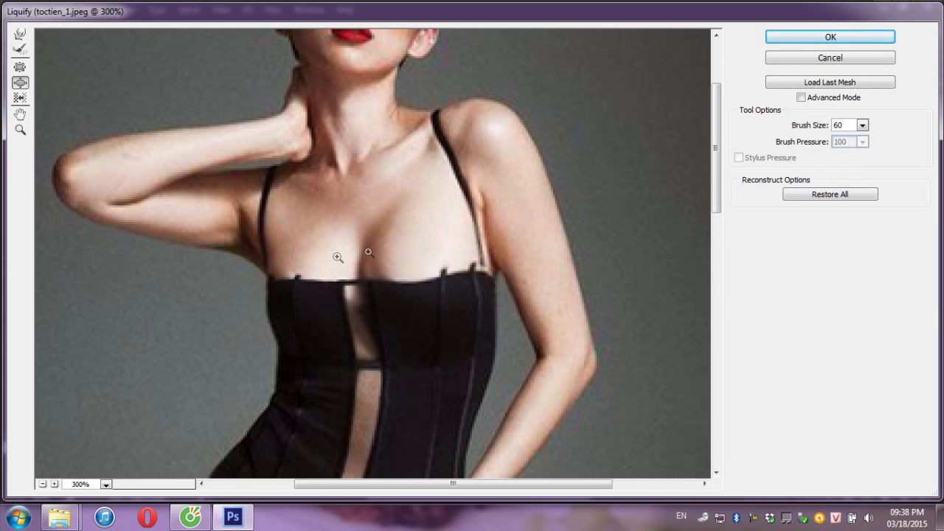
pyautogui.moveTo(312, 261)
pyautogui.mouseDown()
pyautogui.moveTo(324, 267)
pyautogui.moveTo(291, 253)
pyautogui.mouseUp()
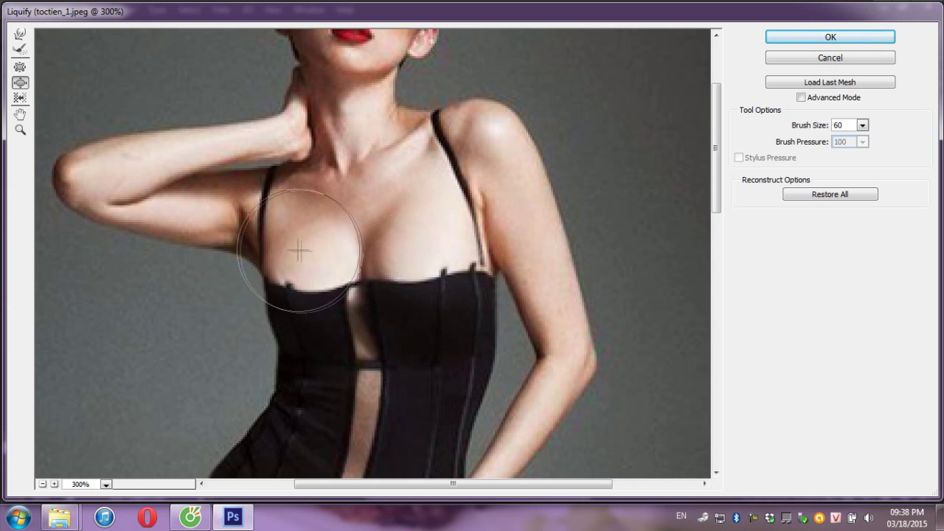
pyautogui.moveTo(444, 248); pyautogui.dragTo(457, 252)
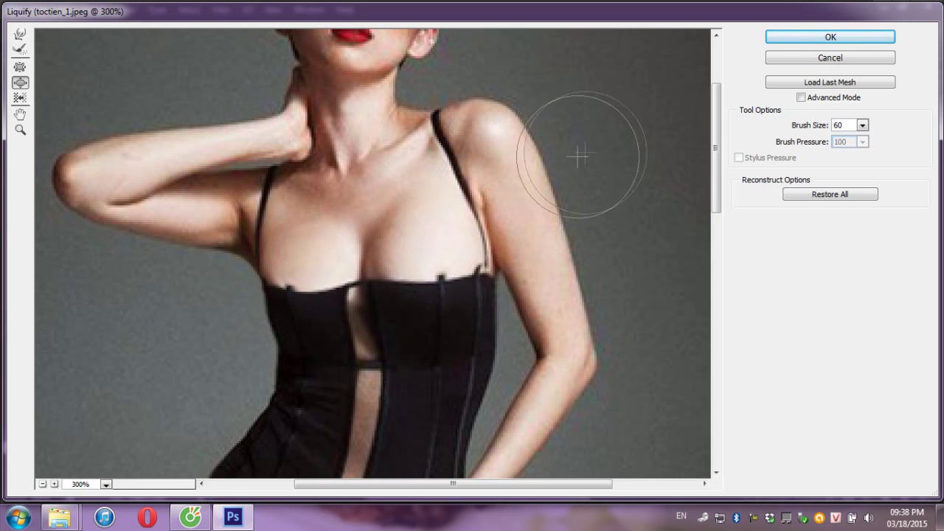
# - Pucker the right shoulder and upper arm slimmer, then commit Liquify with OK
pyautogui.press('s')
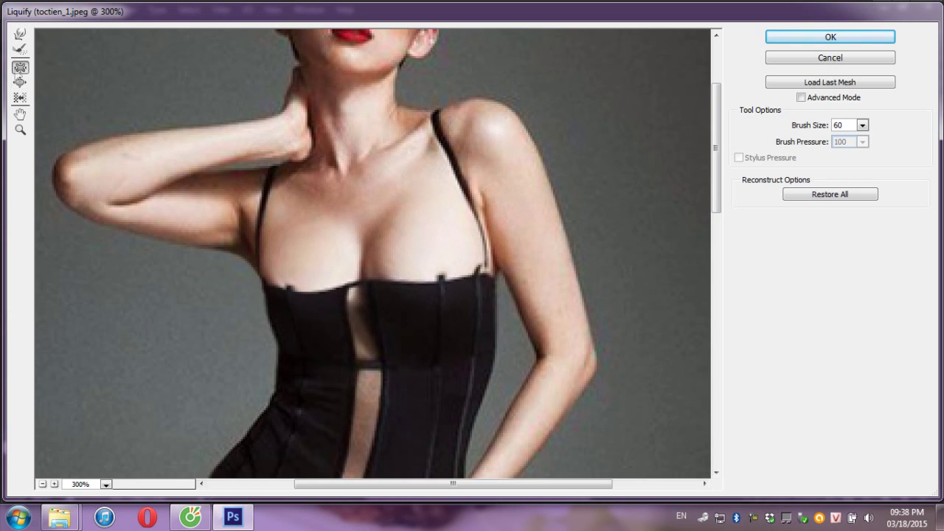
pyautogui.moveTo(506, 159); pyautogui.dragTo(537, 209)
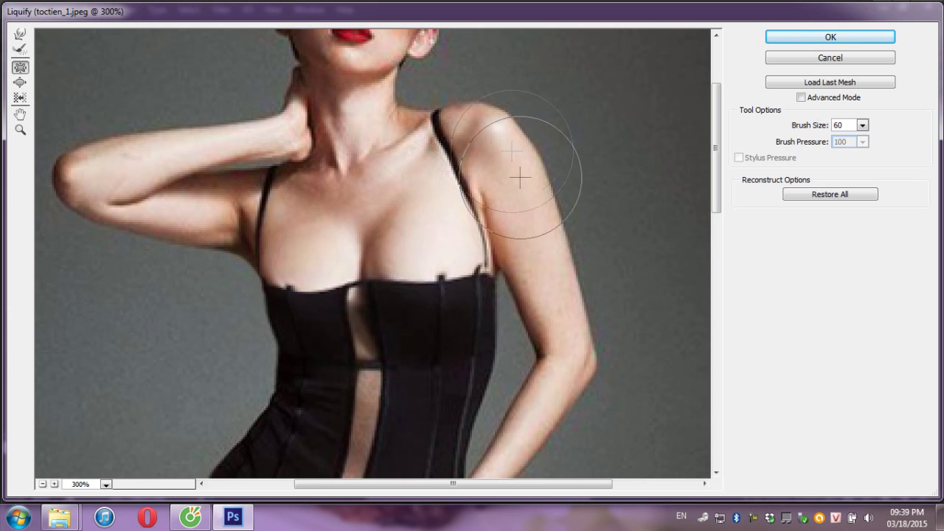
pyautogui.moveTo(537, 209); pyautogui.dragTo(550, 219)
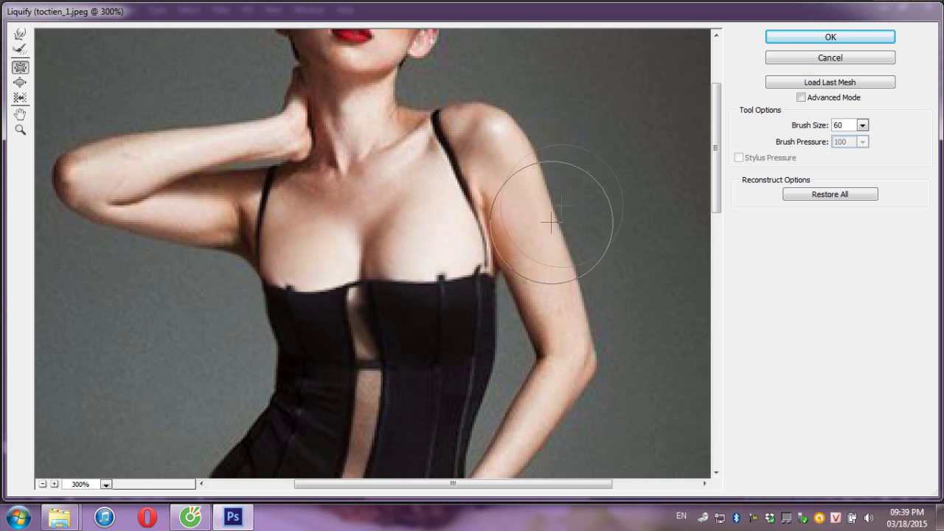
pyautogui.click(811, 38)
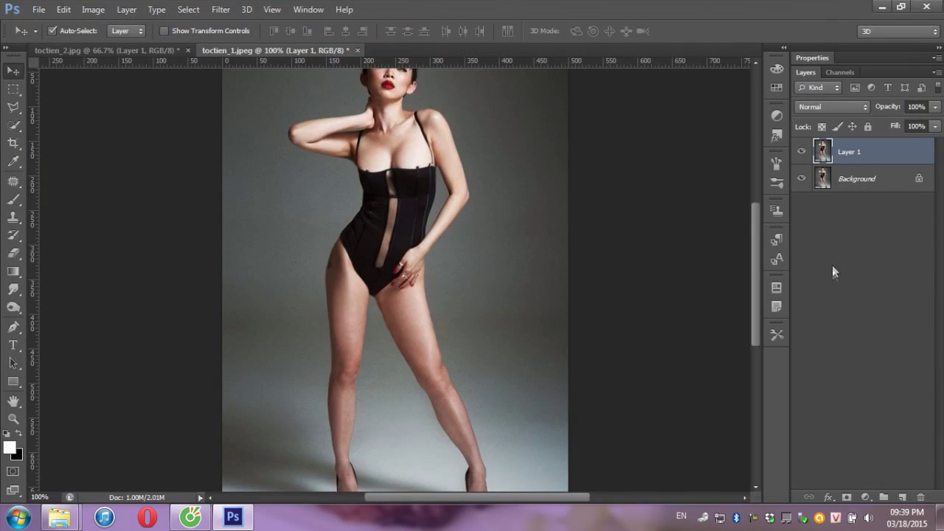
# - Zoom out and toggle Layer 1 on and off to compare it with the original
pyautogui.hotkey('ctrl', '-')
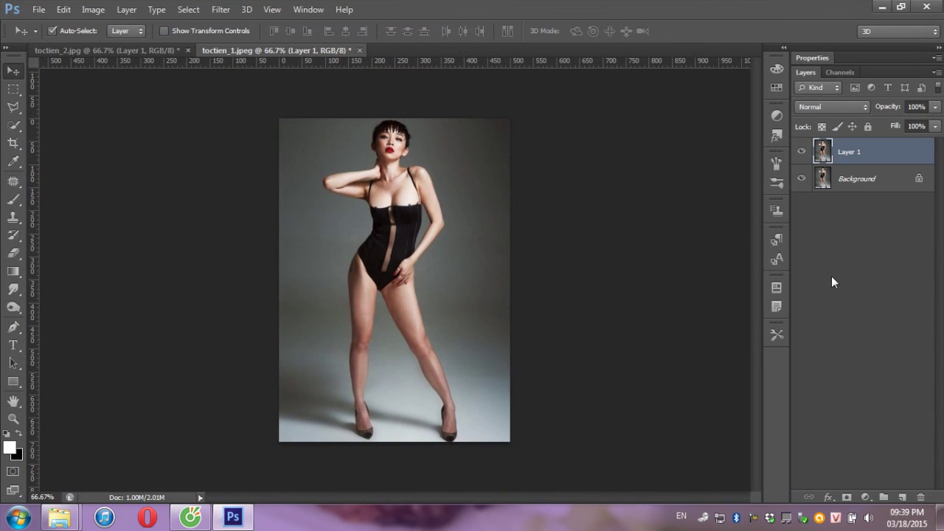
pyautogui.click(801, 151)
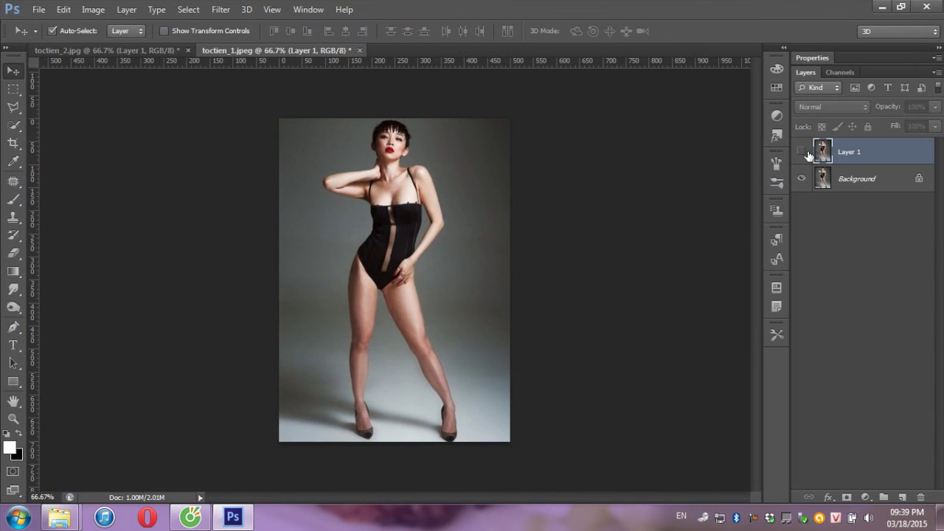
pyautogui.click(801, 152)
pyautogui.click(802, 151)
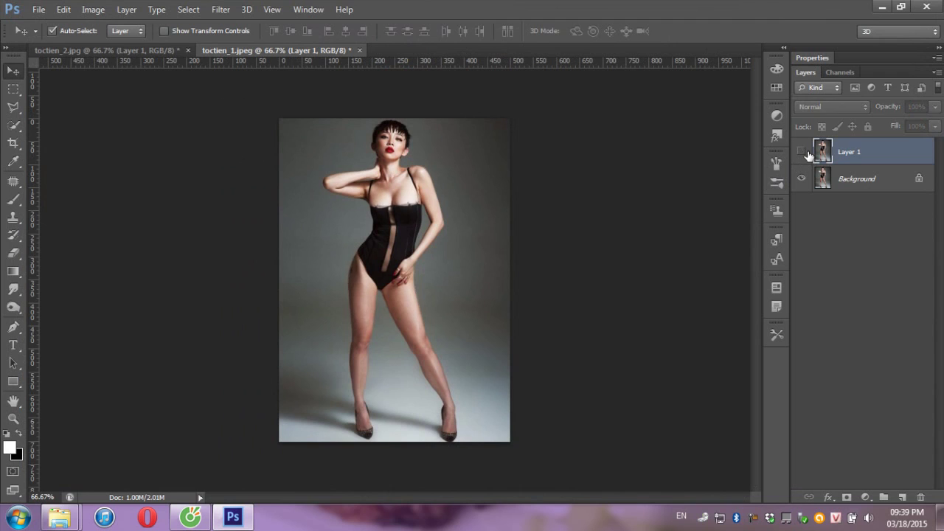
pyautogui.click(801, 151)
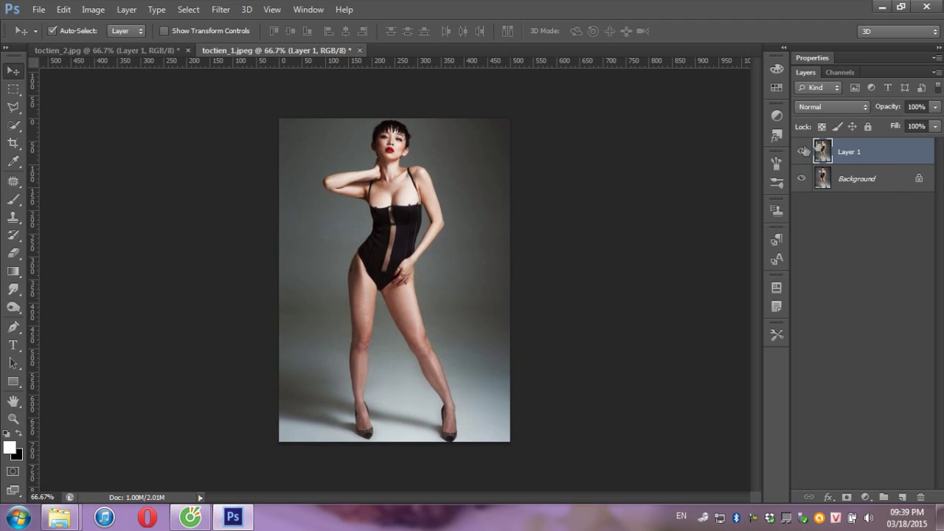
pyautogui.click(14, 144)
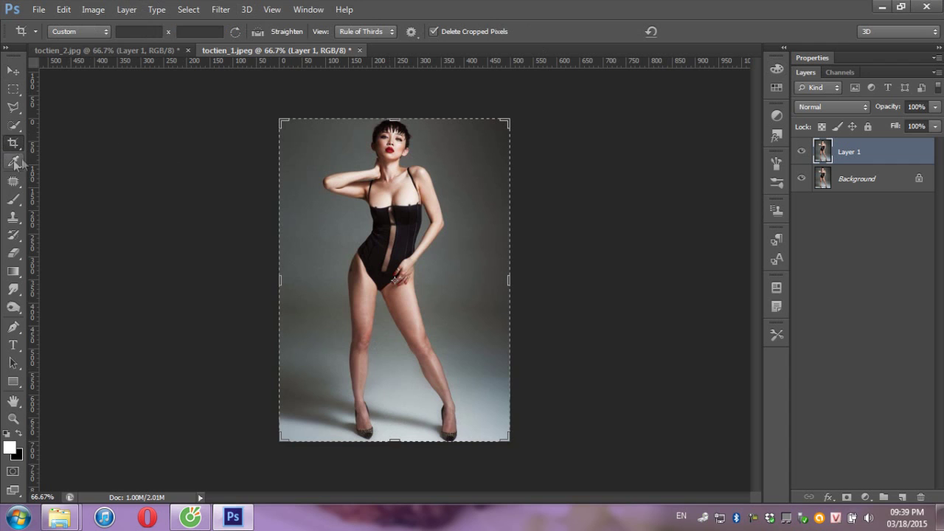
# - Extend the canvas downward, marquee-select the legs, and open Feather Selection with a 20-pixel radius
pyautogui.moveTo(396, 444); pyautogui.dragTo(396, 452)
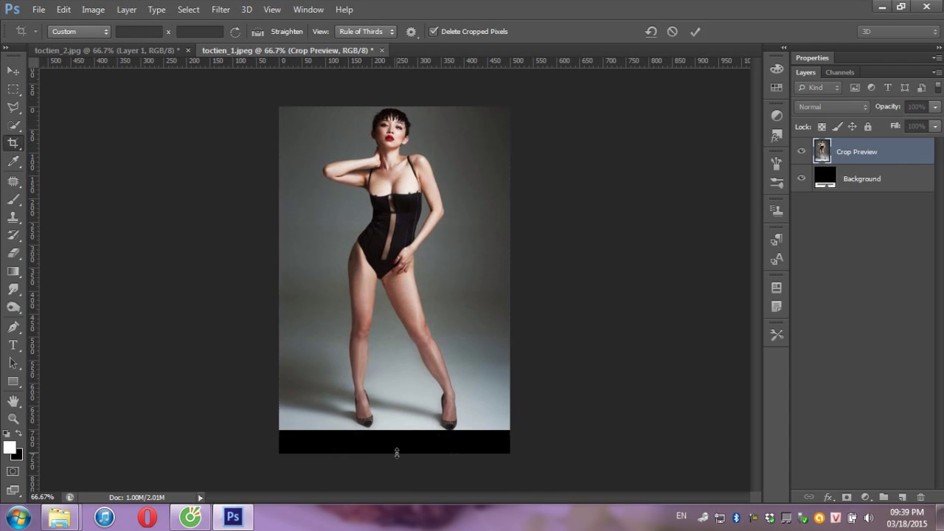
pyautogui.press('Return')
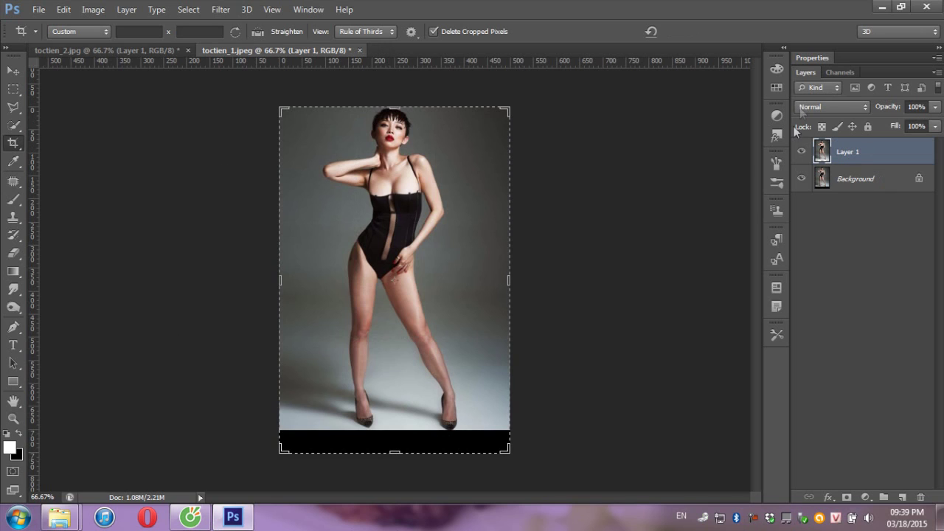
pyautogui.click(14, 89)
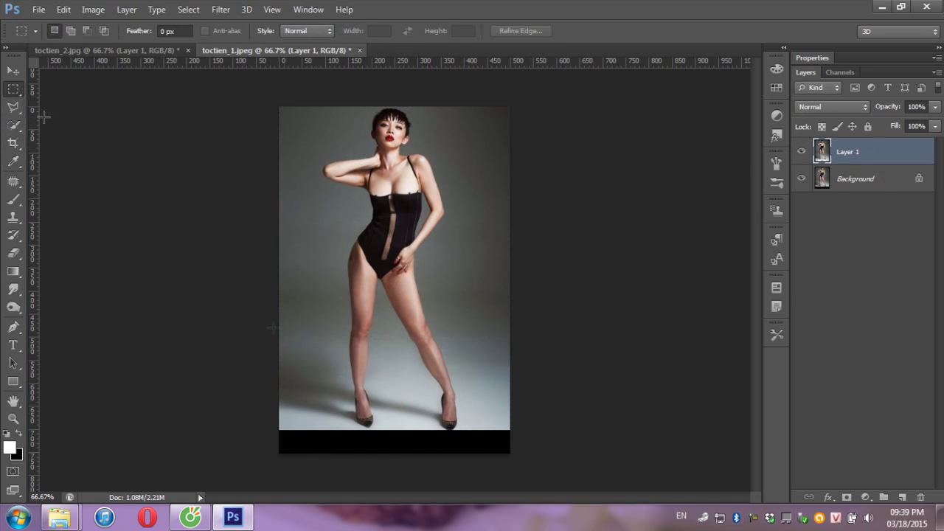
pyautogui.moveTo(258, 306)
pyautogui.mouseDown()
pyautogui.moveTo(722, 503)
pyautogui.moveTo(725, 529)
pyautogui.mouseUp()
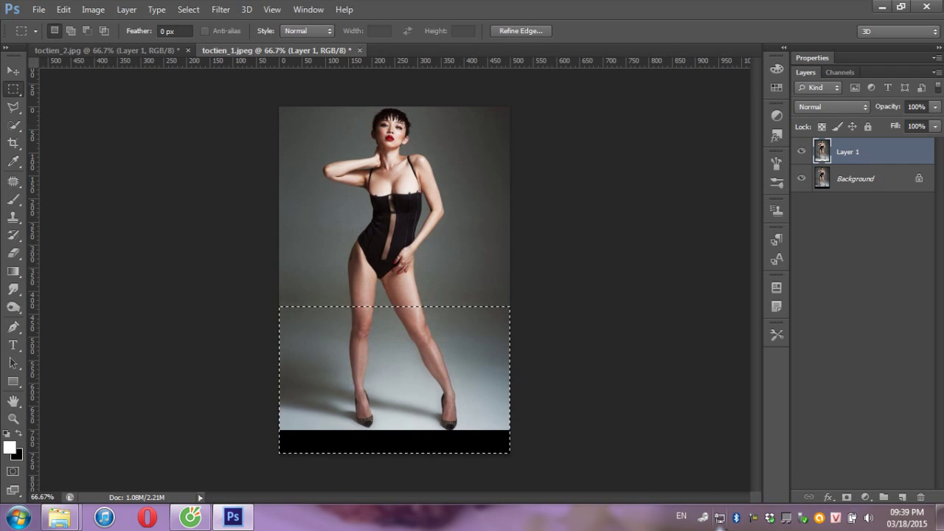
pyautogui.click(331, 352)
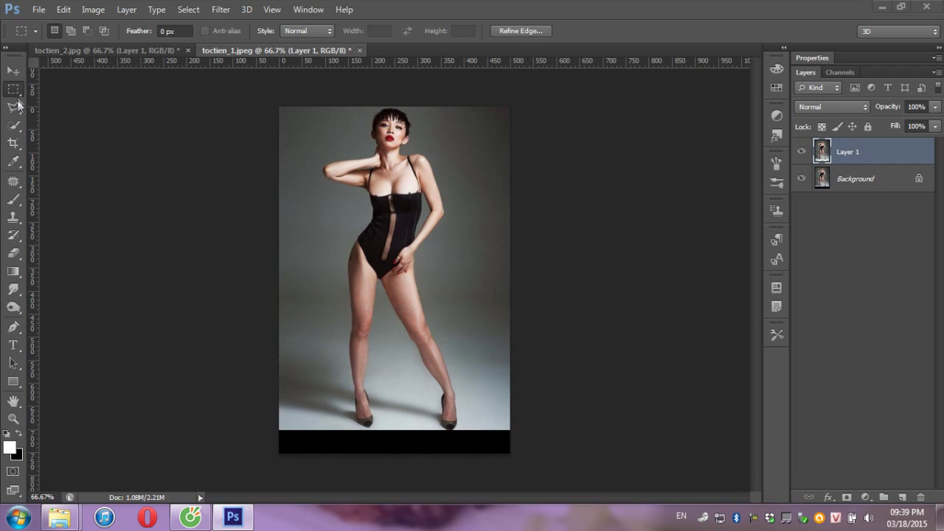
pyautogui.hotkey('ctrl', 'z')
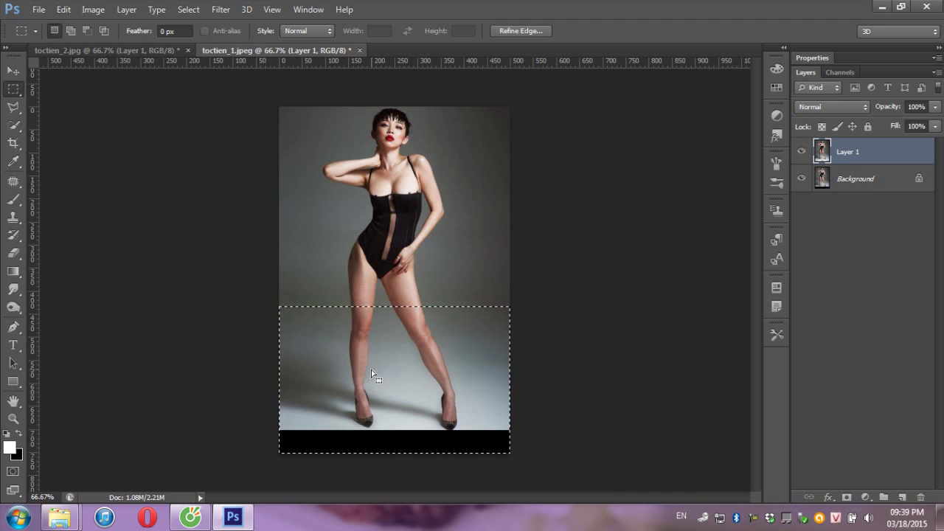
pyautogui.press('shift')
pyautogui.hotkey('shift', 'F6')
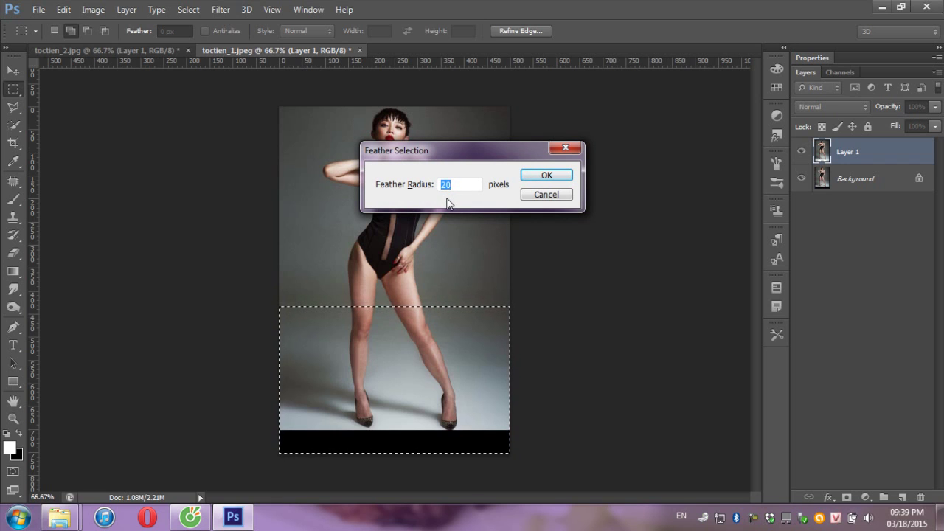
# - Feather the legs selection by 5 pixels and copy it onto a new Layer 2
pyautogui.write('5')
pyautogui.press('Return')
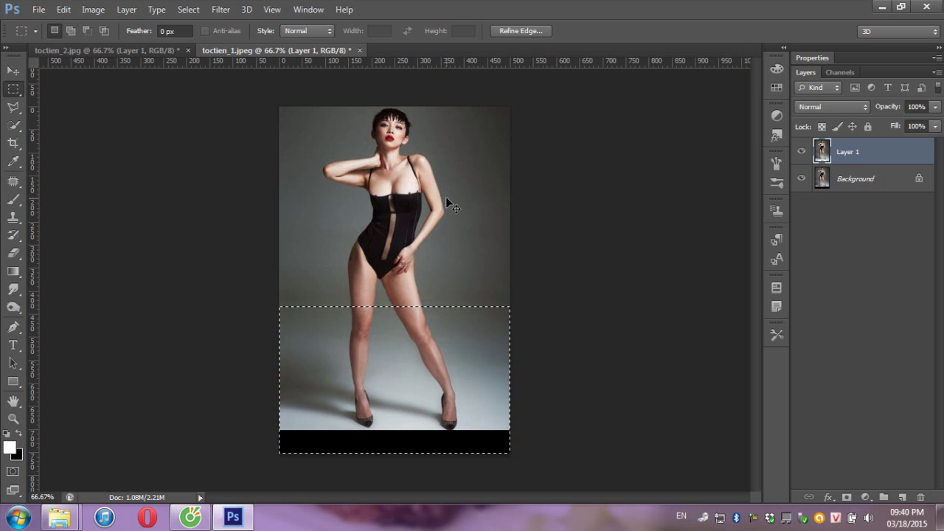
pyautogui.hotkey('ctrl', 'j')
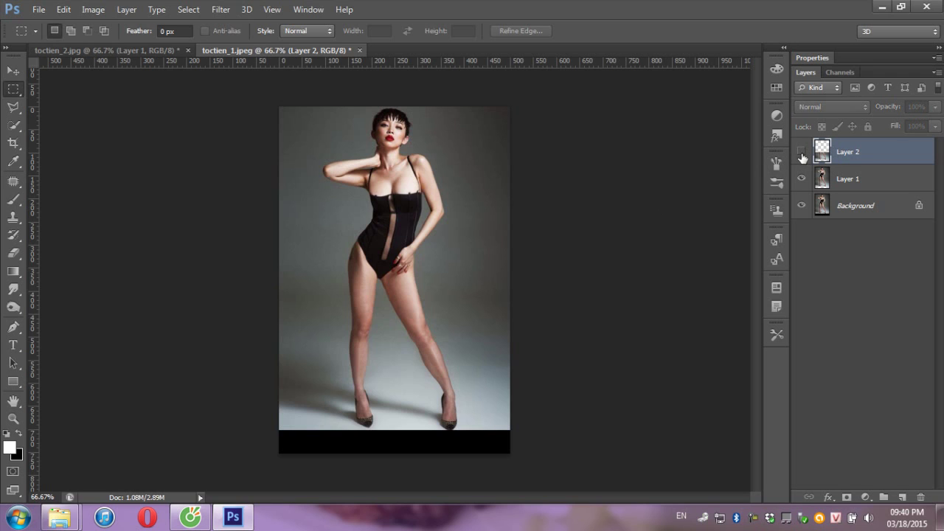
# - Hide Layer 1 and the Background so only the legs copy is visible for transforming
pyautogui.click(804, 179)
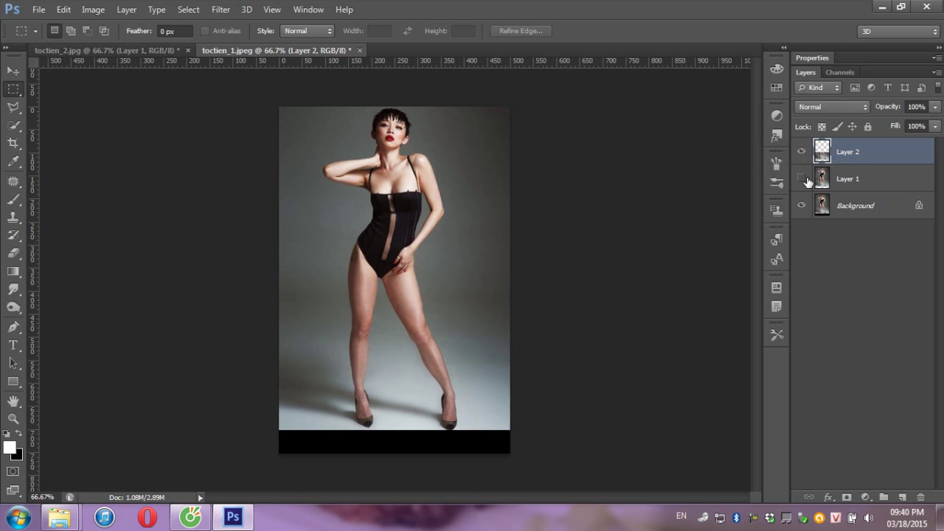
pyautogui.click(802, 208)
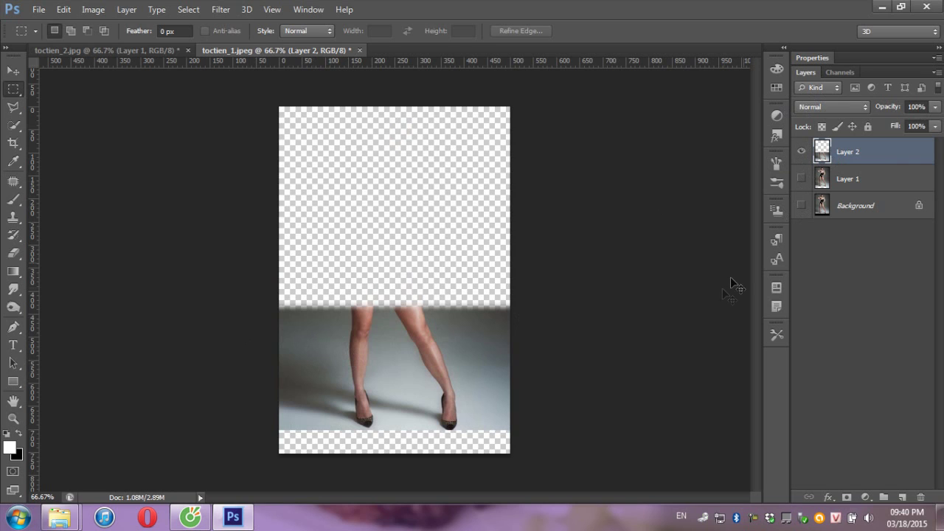
pyautogui.hotkey('ctrl', 't')
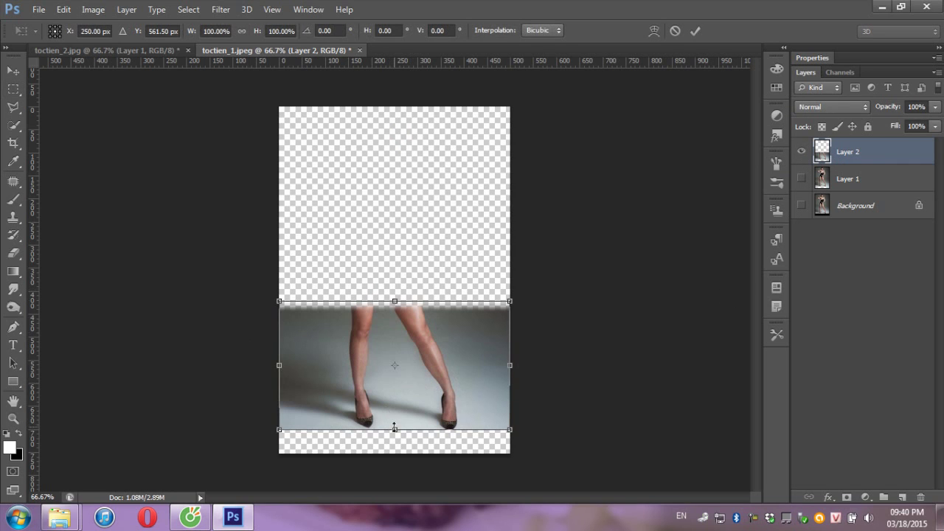
# - Stretch the Layer 2 legs copy to the canvas bottom (118.15% height), then compare with Layer 1 shown
pyautogui.moveTo(394, 428); pyautogui.dragTo(394, 450)
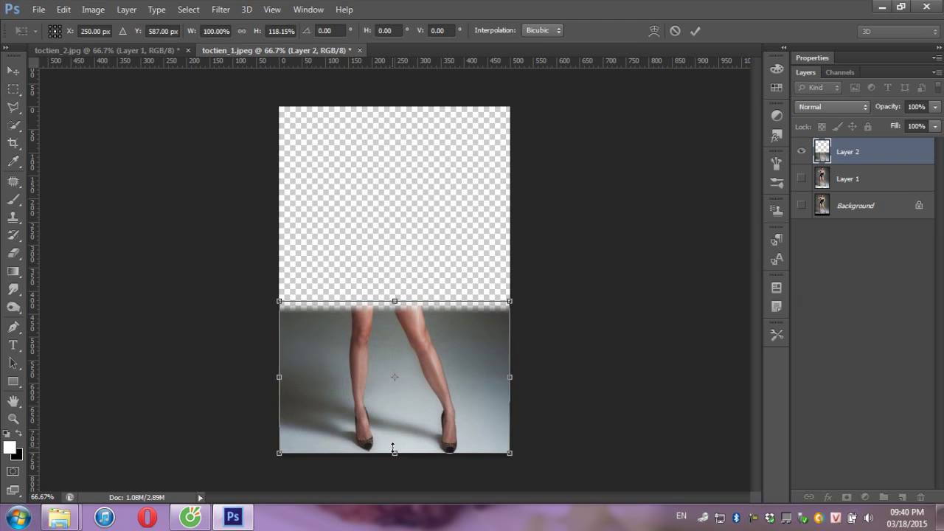
pyautogui.press('Return')
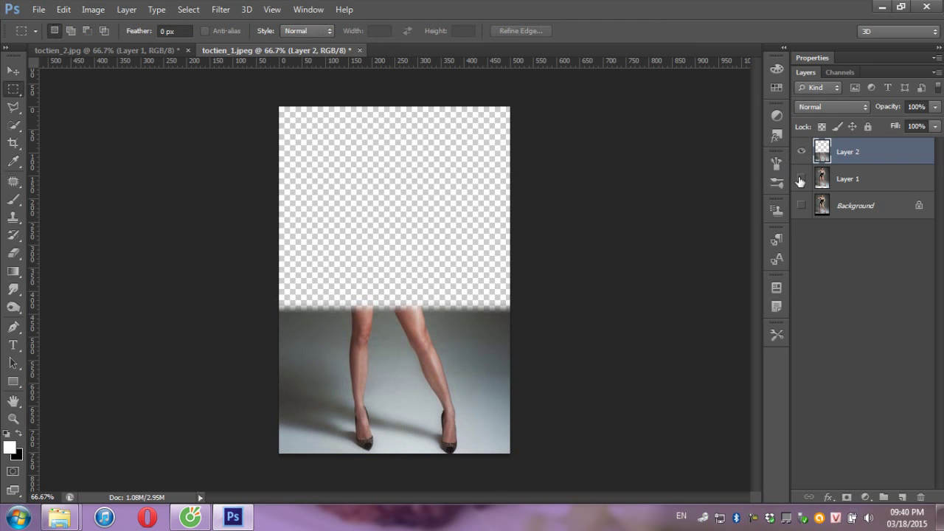
pyautogui.click(801, 178)
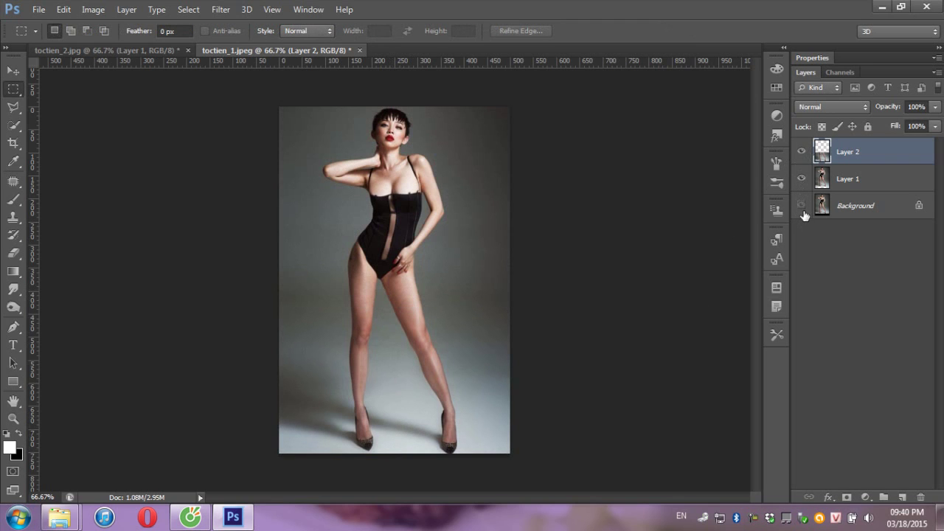
pyautogui.click(801, 152)
pyautogui.click(801, 152)
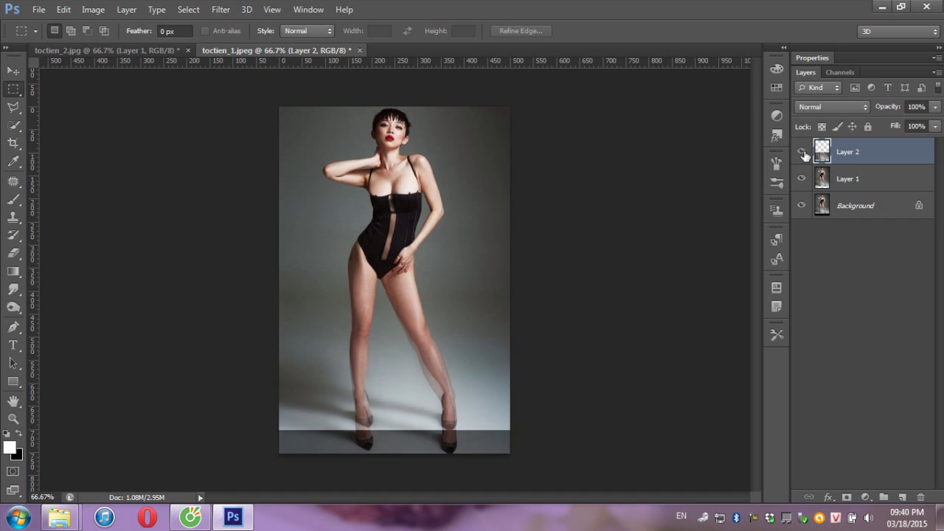